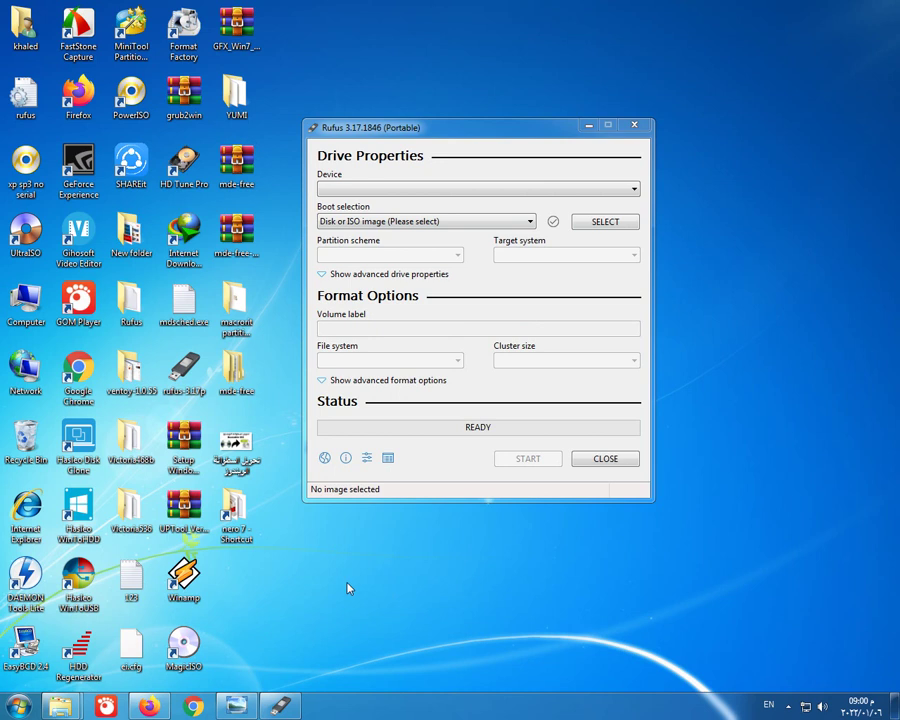
# Switch to Firefox and view the Uptodown and official ultraiso.com pages from the UltraISO search results.
pyautogui.click(149, 706)
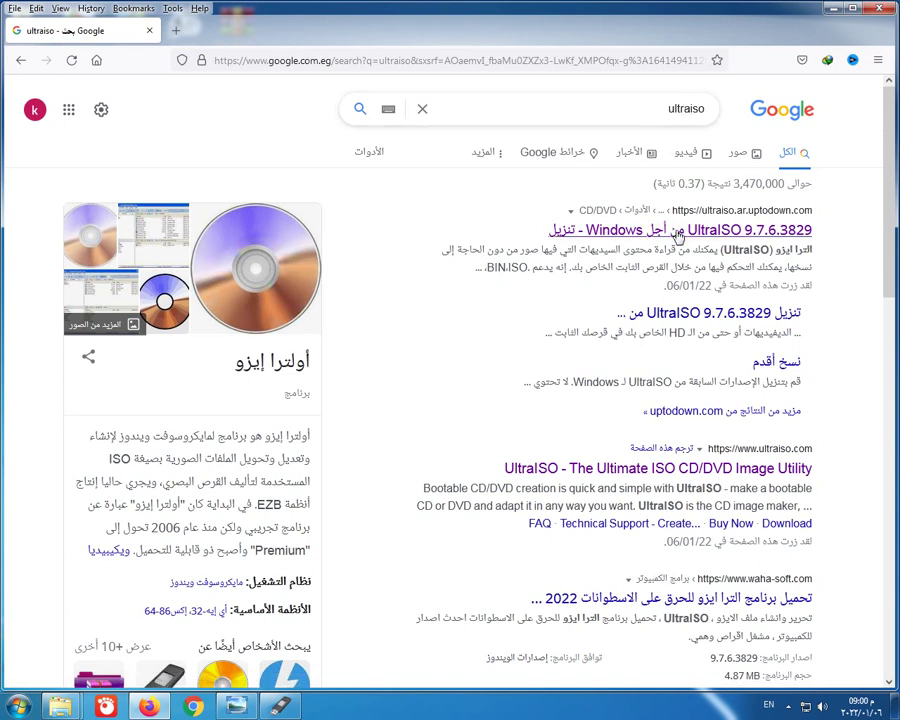
pyautogui.click(680, 229)
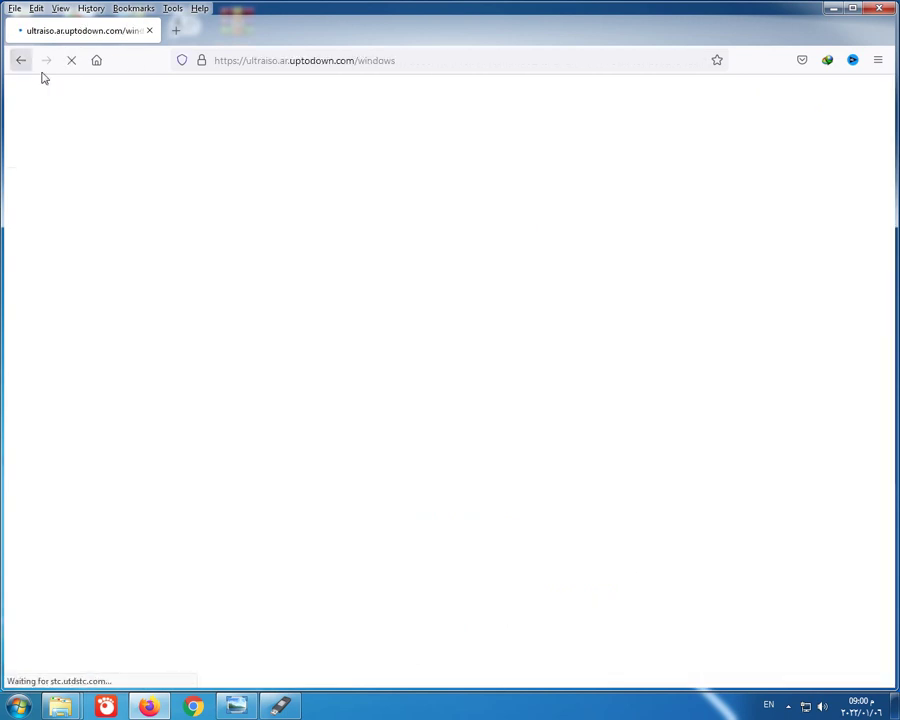
pyautogui.hotkey('alt', 'Left')
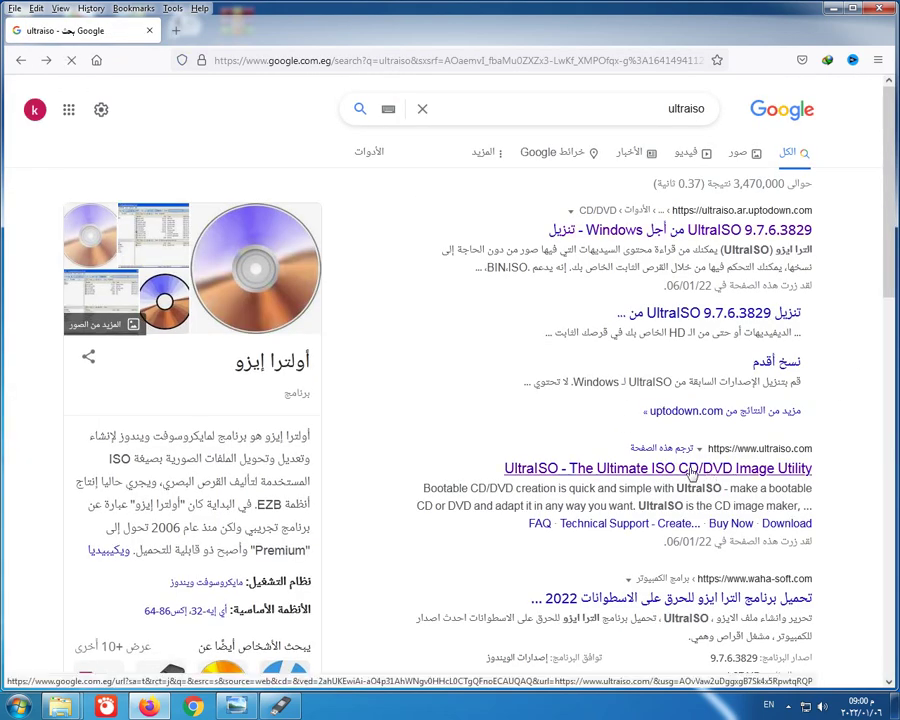
pyautogui.click(692, 470)
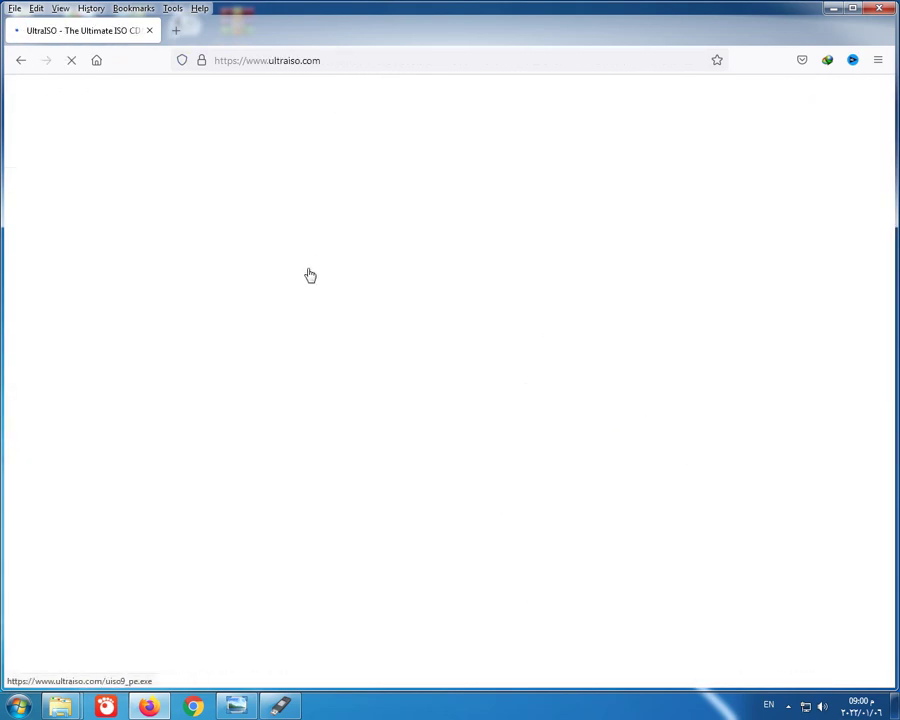
pyautogui.scroll(-2, 424, 372)
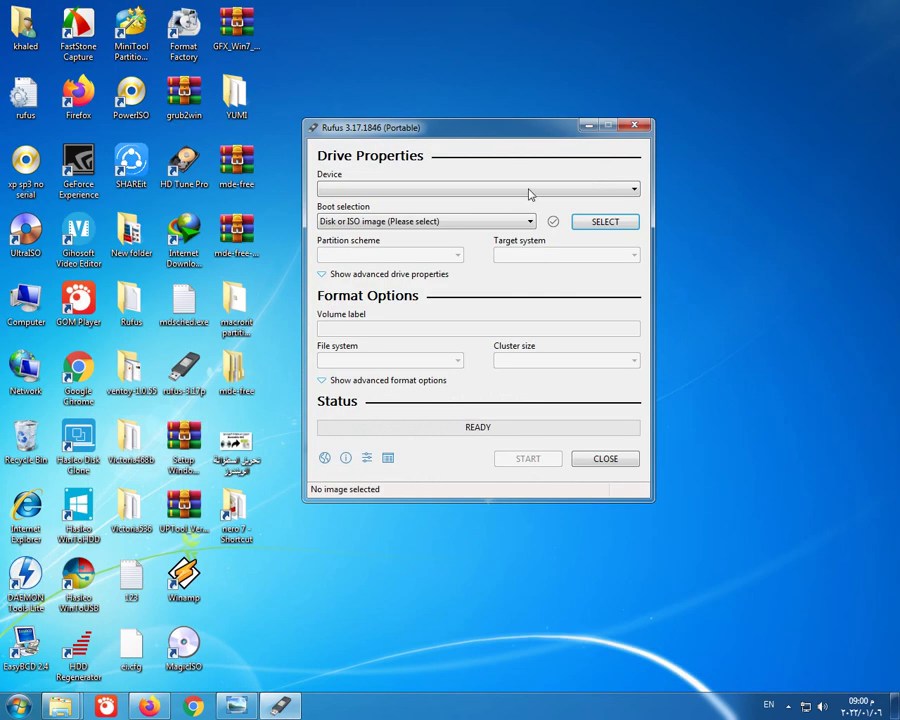
# Launch UltraISO in trial mode, view its main window, and close it.
pyautogui.doubleClick(25, 232)
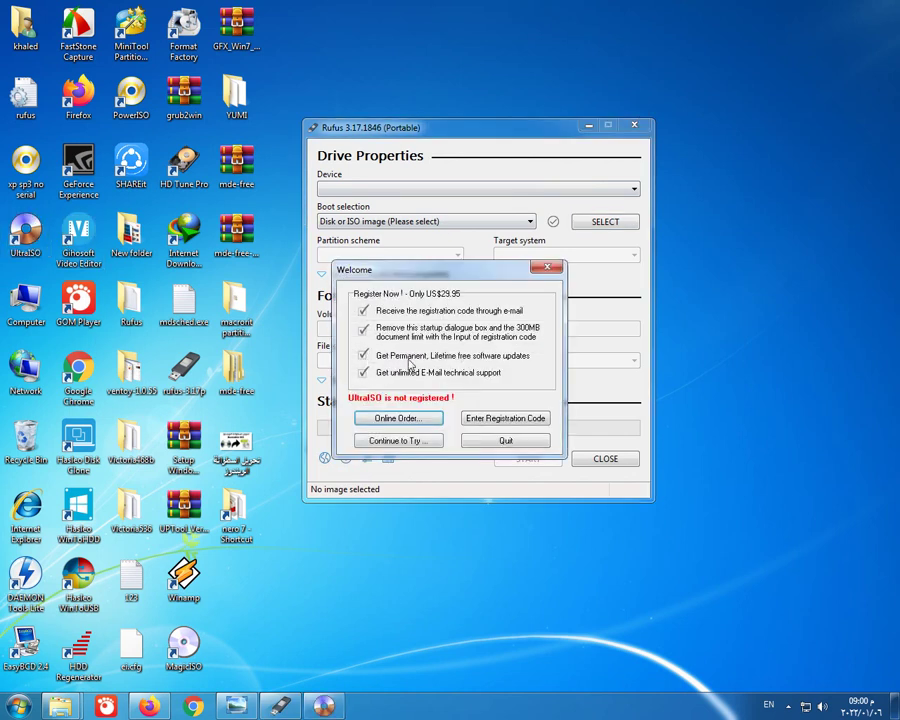
pyautogui.click(398, 441)
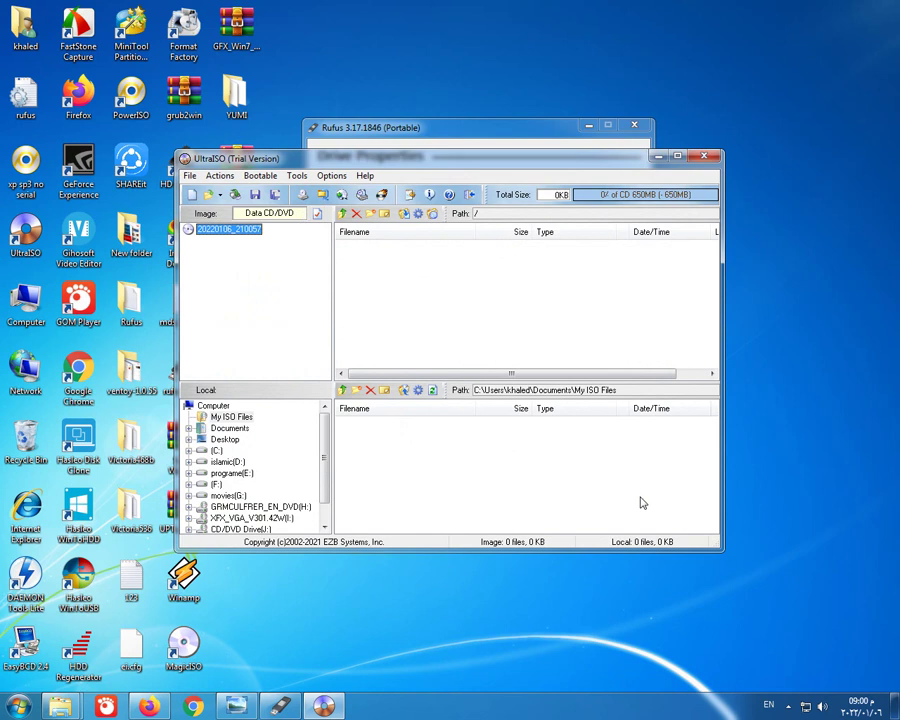
pyautogui.moveTo(530, 166); pyautogui.dragTo(531, 209)
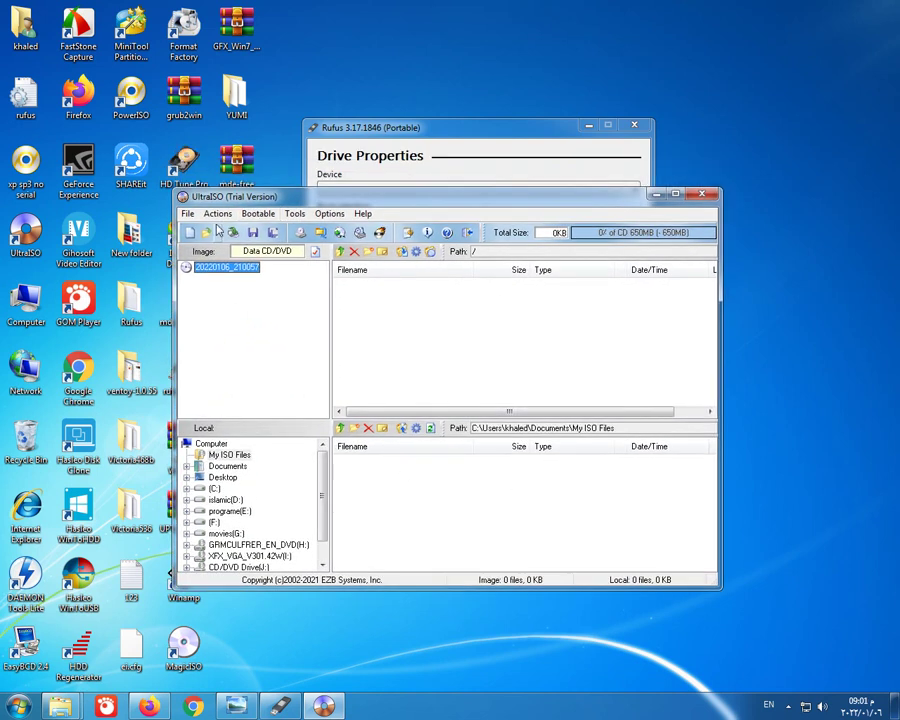
pyautogui.click(706, 196)
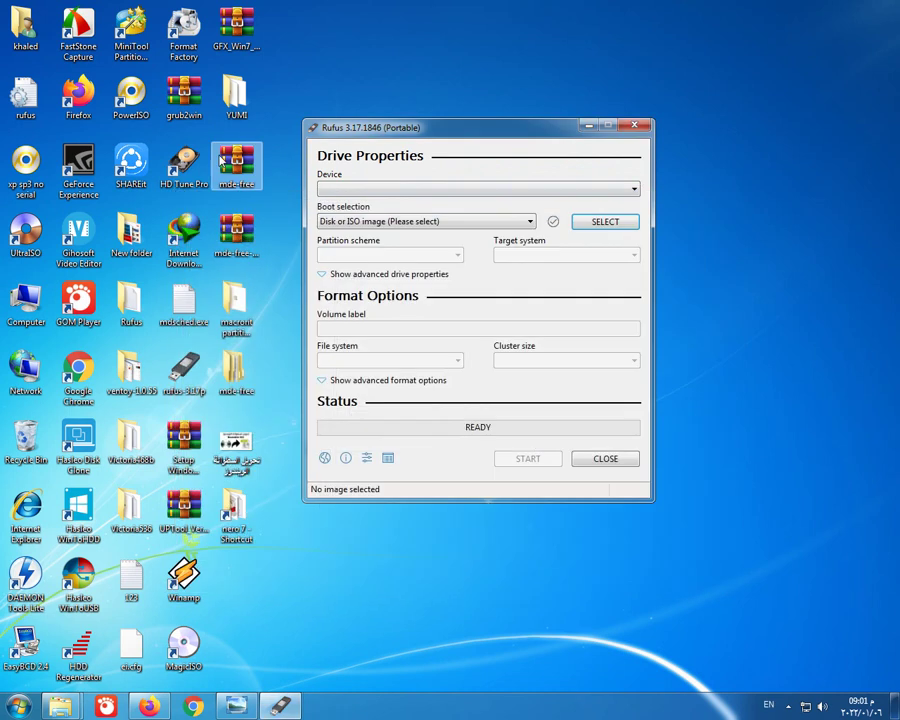
# Create an ISO image of the DVD in drive H: with UltraISO, saved to the Desktop as "windows 7 x32" in Standard ISO format.
pyautogui.doubleClick(26, 302)
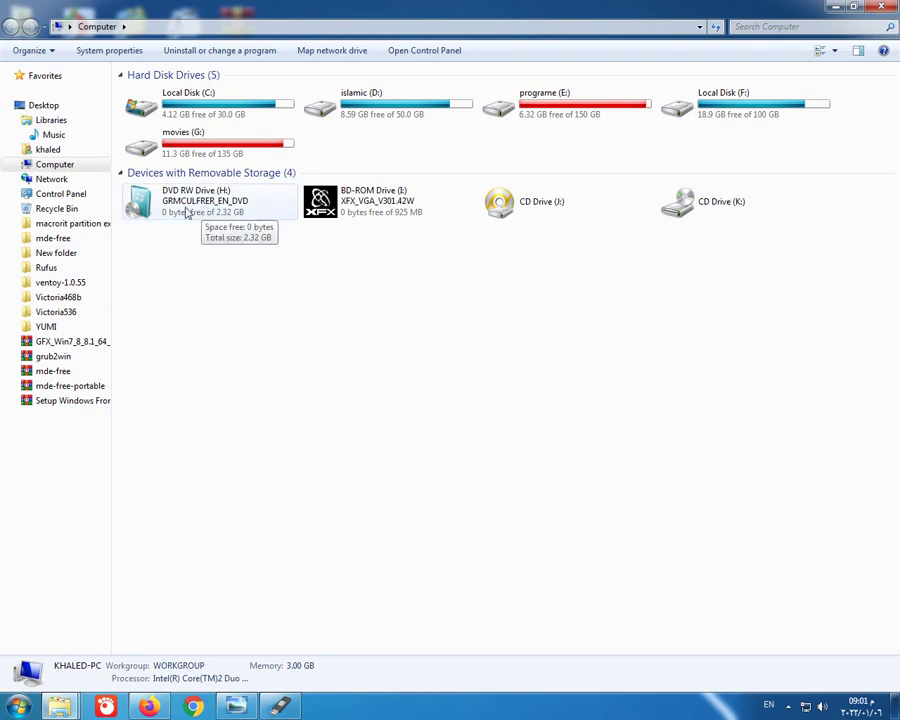
pyautogui.click(180, 205)
pyautogui.rightClick(179, 203)
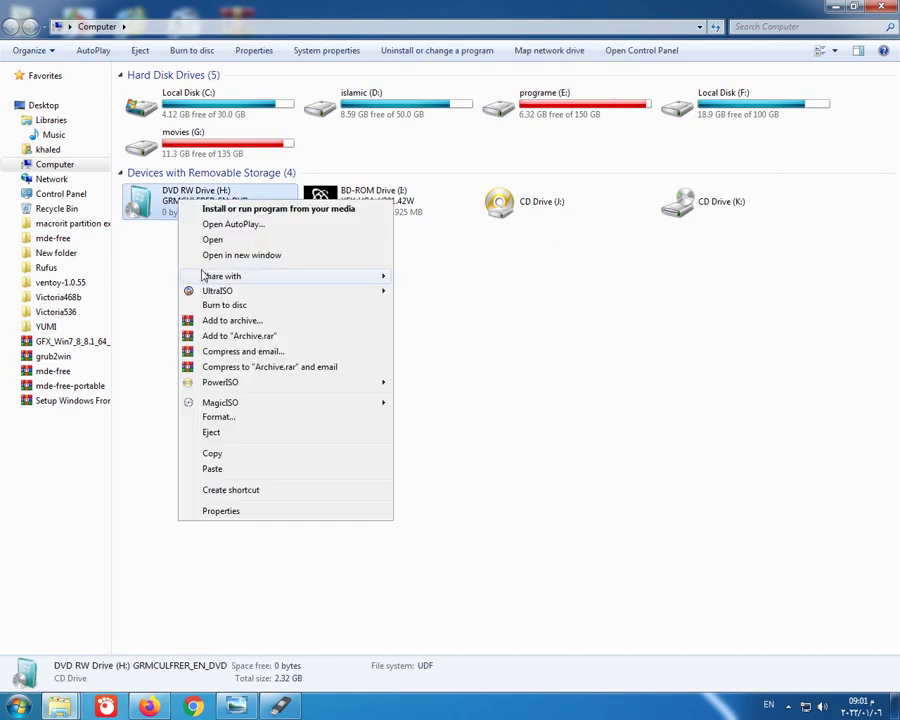
pyautogui.moveTo(216, 296)
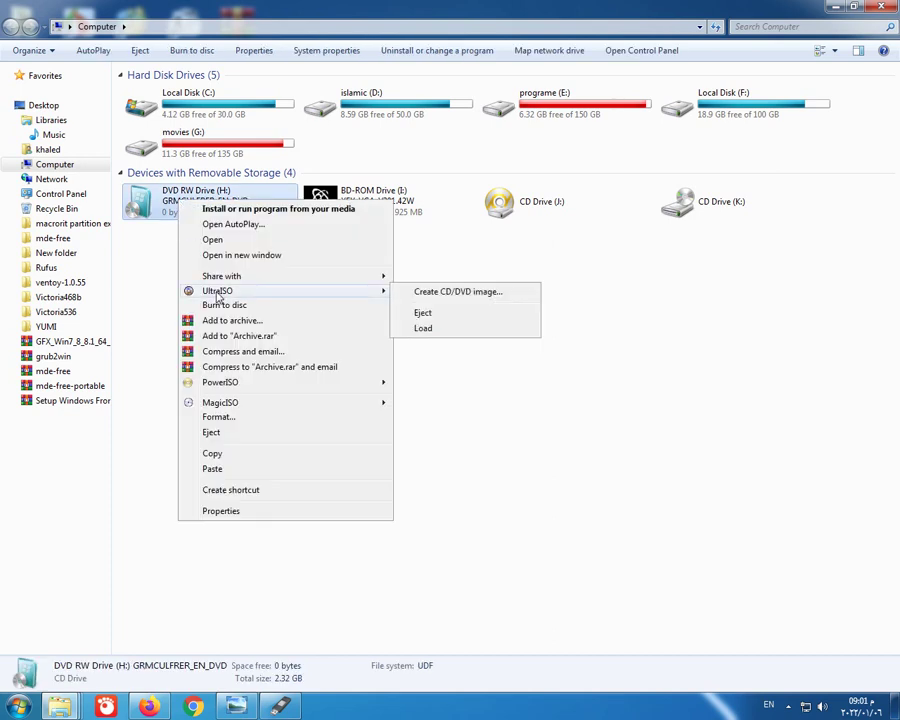
pyautogui.click(438, 294)
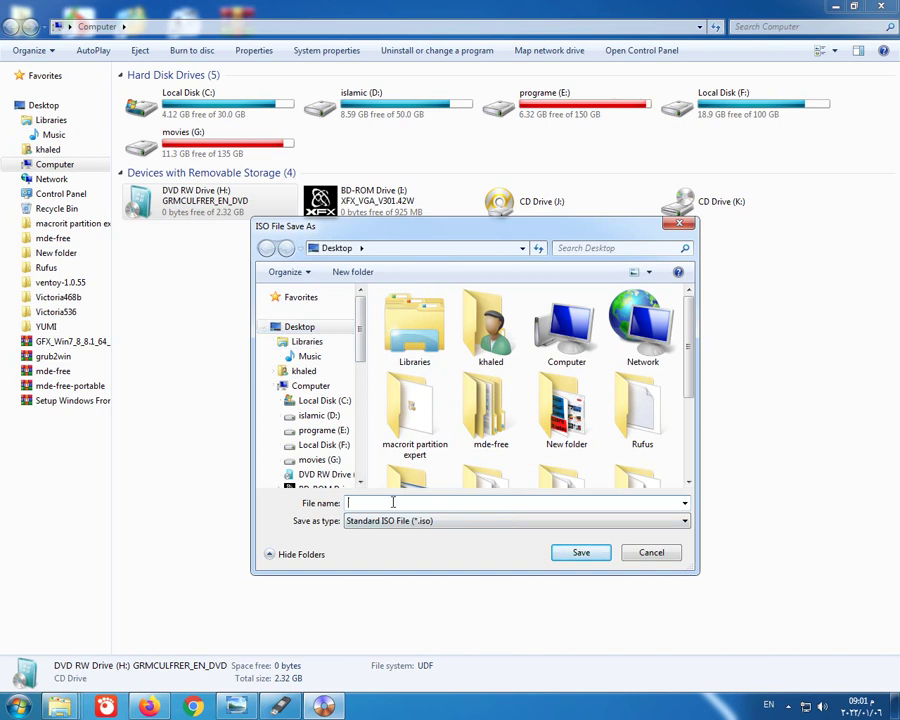
pyautogui.write('wi')
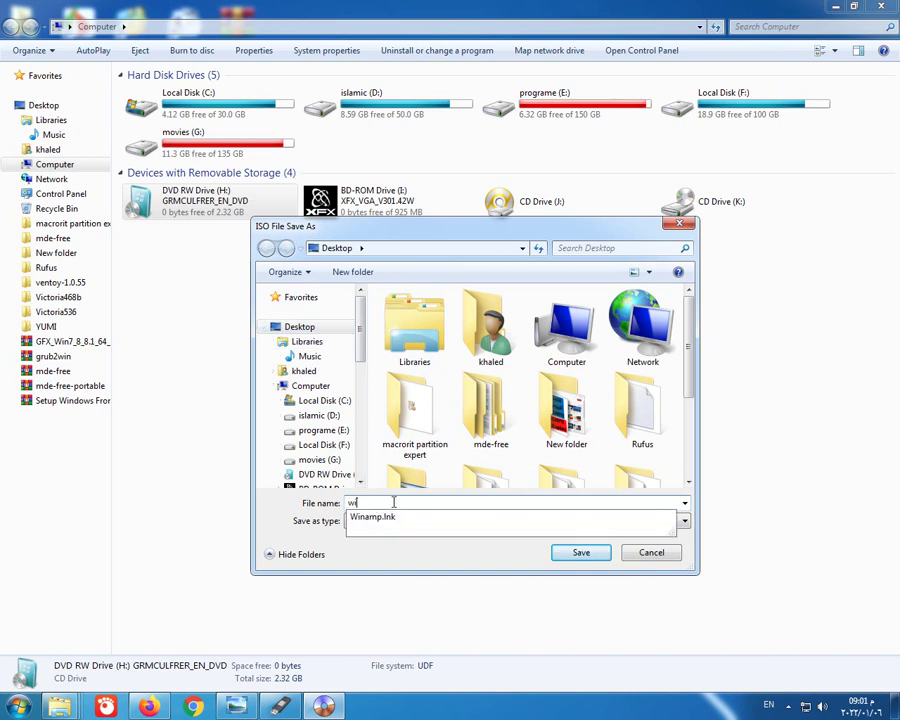
pyautogui.write('ndows 7 x32')
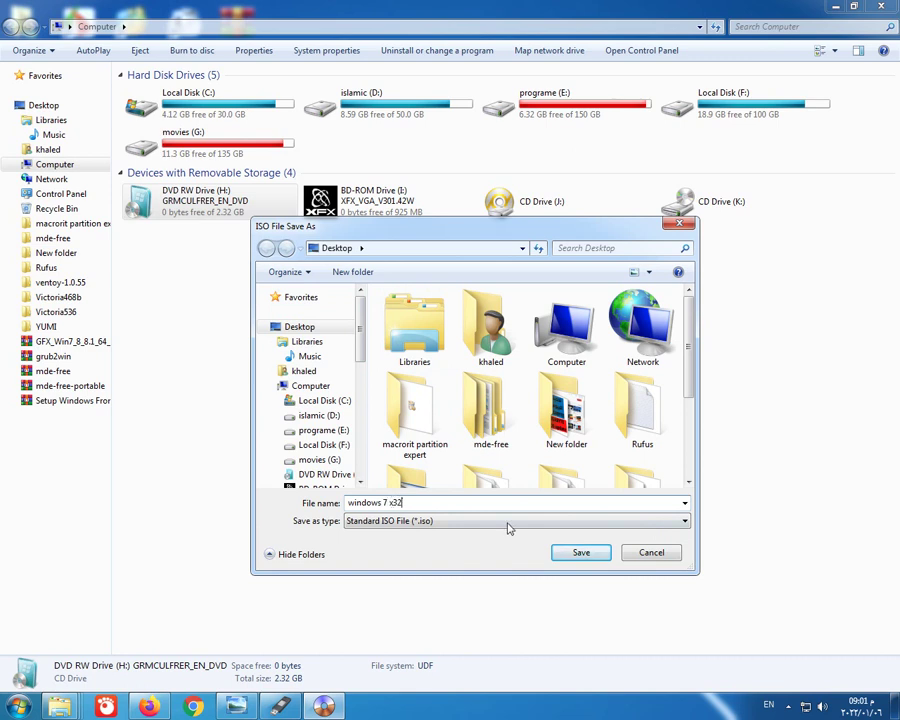
pyautogui.click(582, 553)
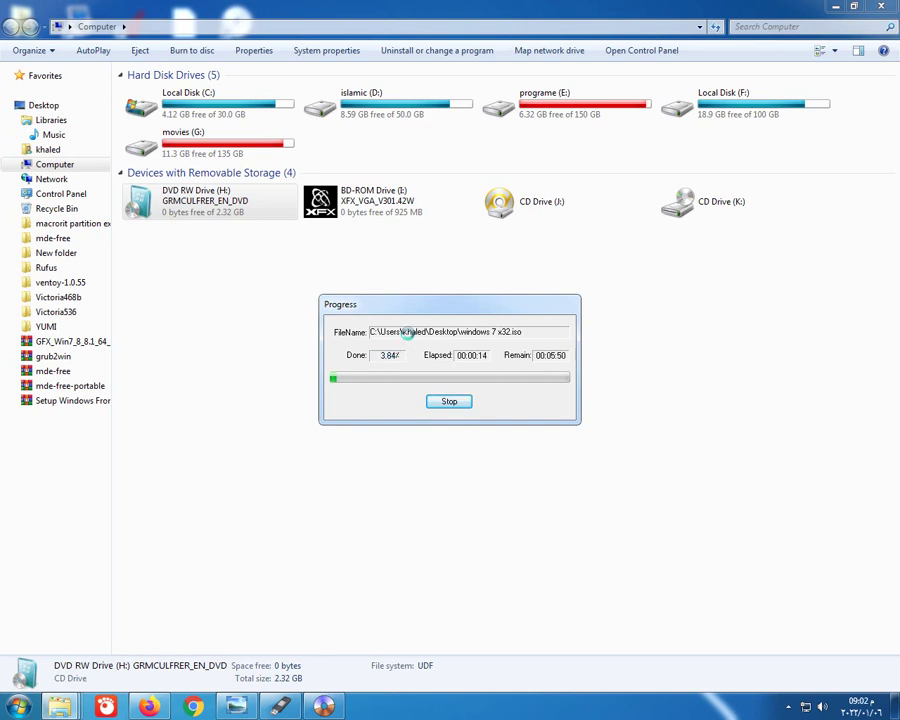
pyautogui.click(788, 706)
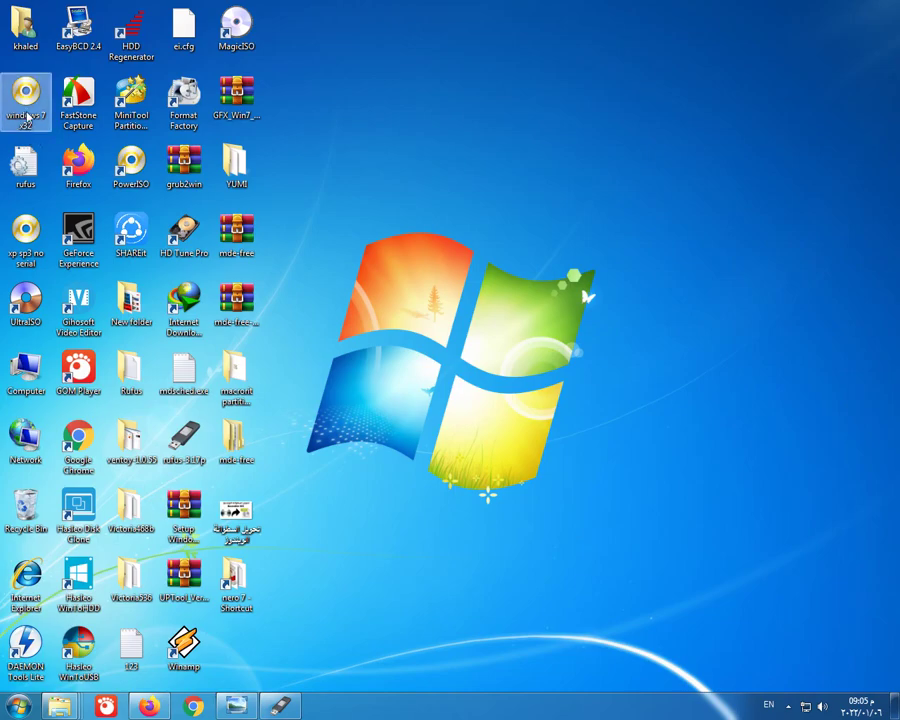
# Check the file type and size of the windows 7 x32 image, view its contents in PowerISO, and close both windows.
pyautogui.rightClick(30, 117)
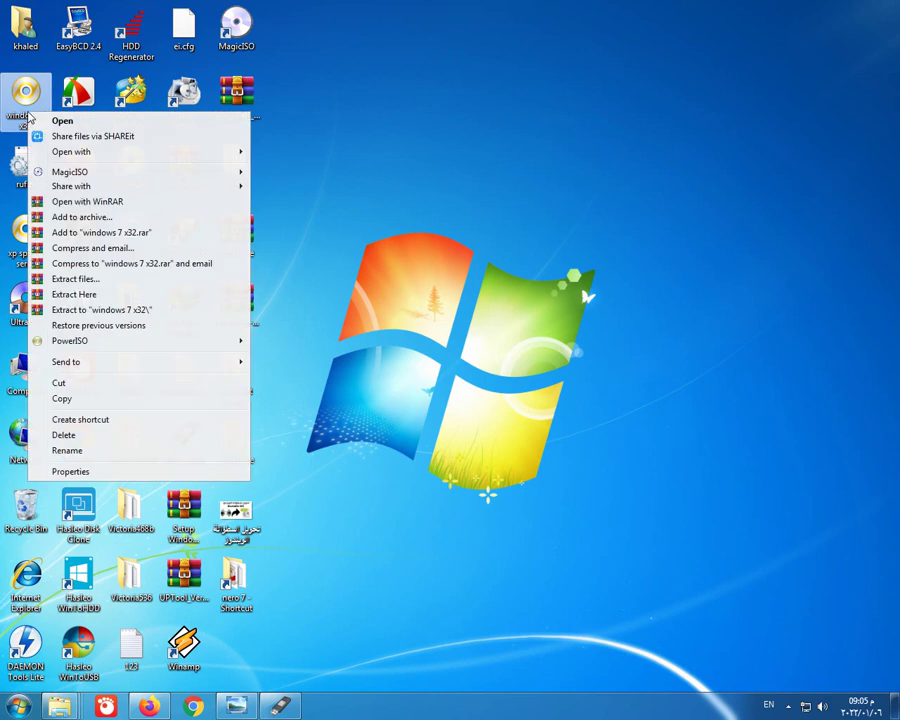
pyautogui.click(136, 471)
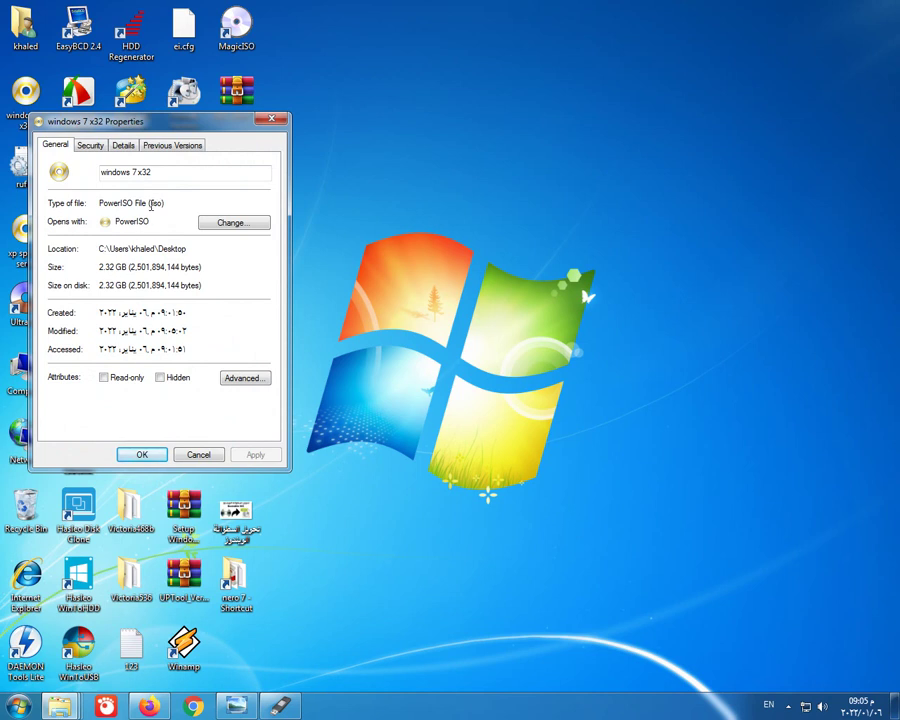
pyautogui.click(272, 122)
pyautogui.doubleClick(25, 95)
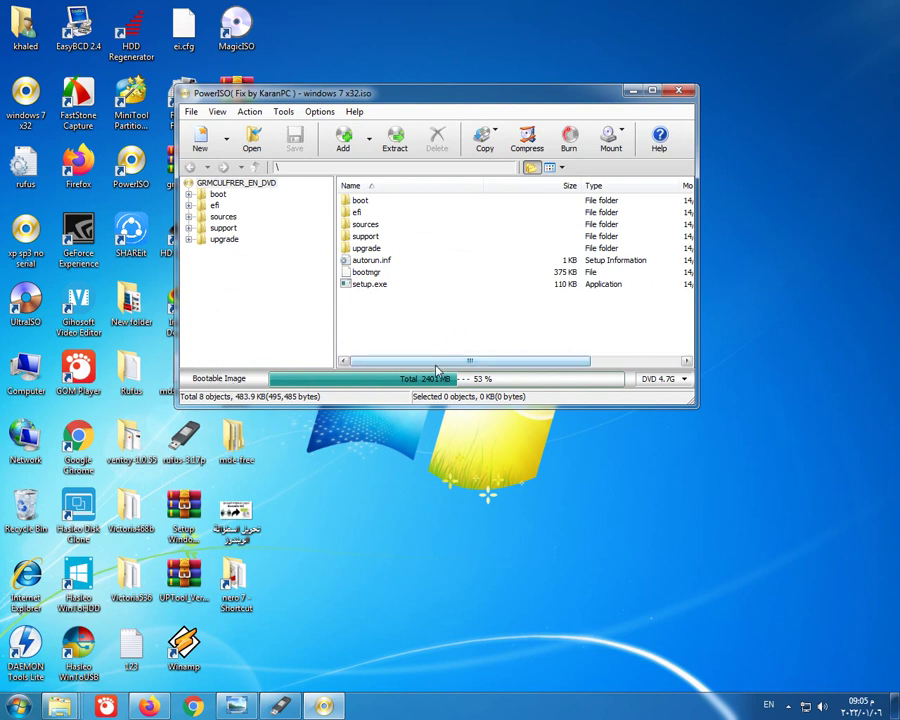
pyautogui.click(681, 93)
# Switch to Rufus, locate the windows 7 x32 image on the Desktop through its boot image selection, and cancel the selection.
pyautogui.click(279, 707)
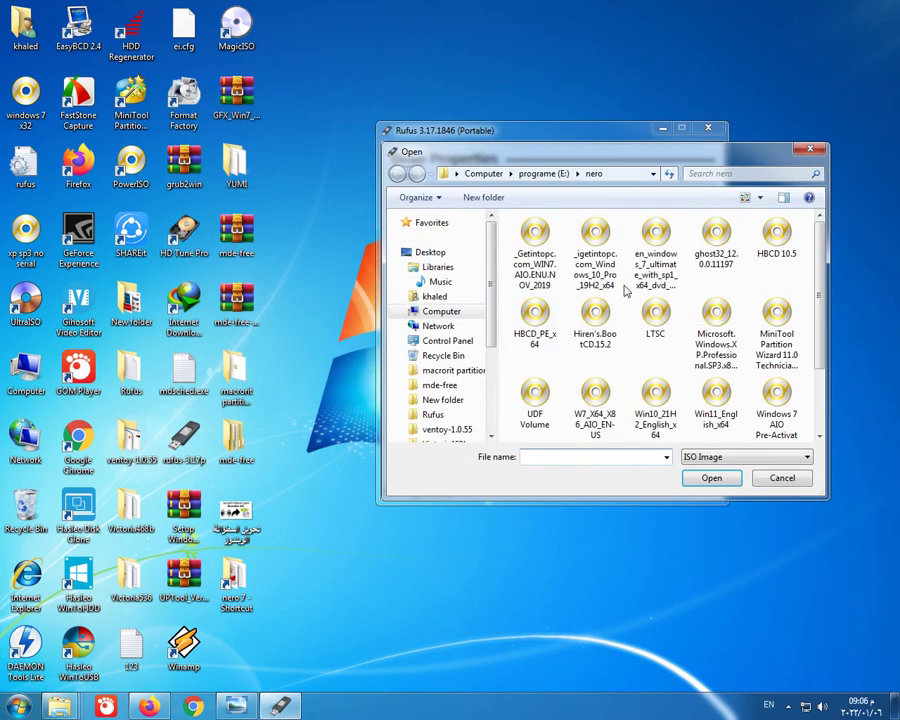
pyautogui.click(418, 252)
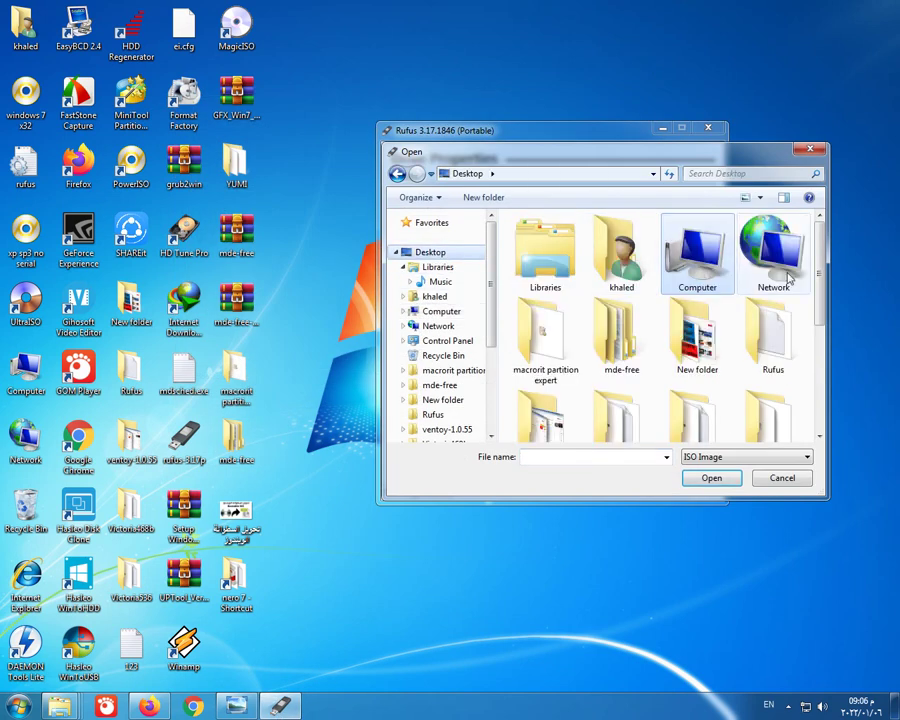
pyautogui.moveTo(823, 261); pyautogui.dragTo(822, 353)
pyautogui.click(706, 402)
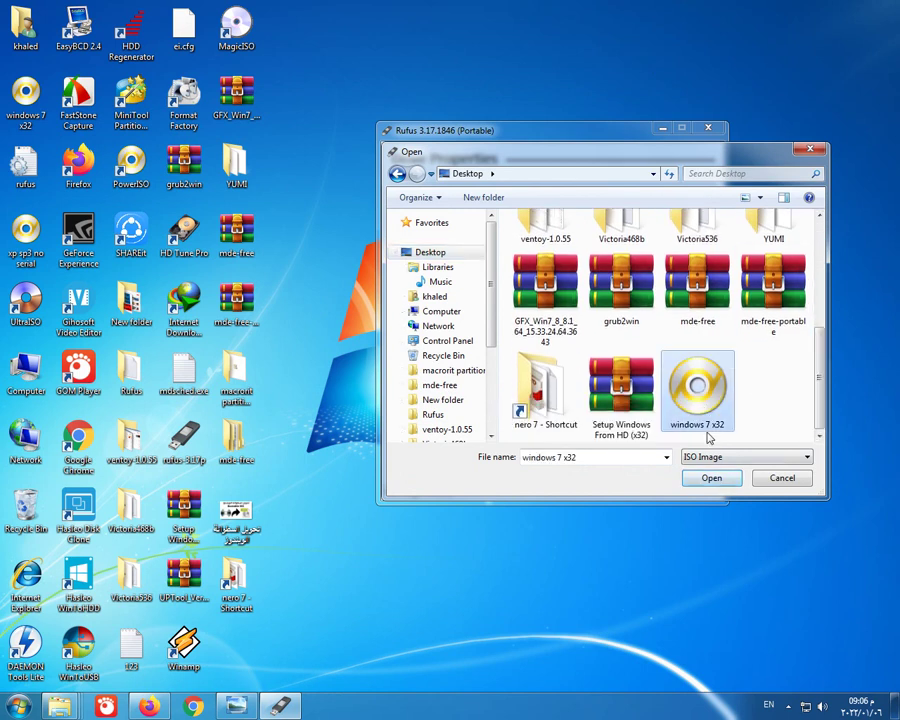
pyautogui.click(782, 478)
pyautogui.moveTo(544, 132); pyautogui.dragTo(502, 196)
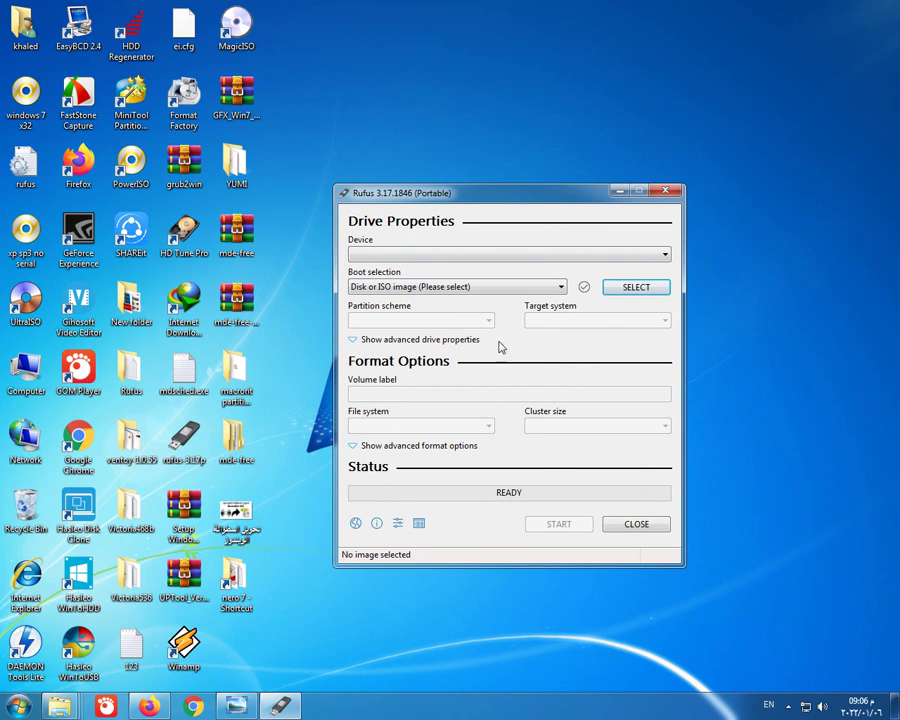
# View the nero 7 folder's files, and examine the file type of the "xp sp3 no serial" image in its properties.
pyautogui.doubleClick(236, 580)
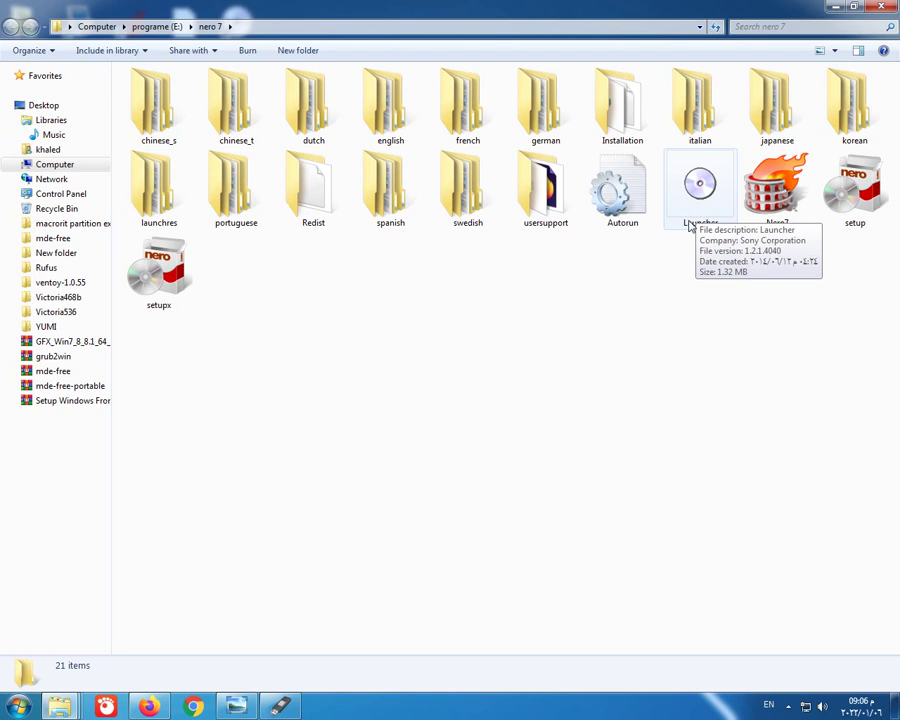
pyautogui.click(841, 9)
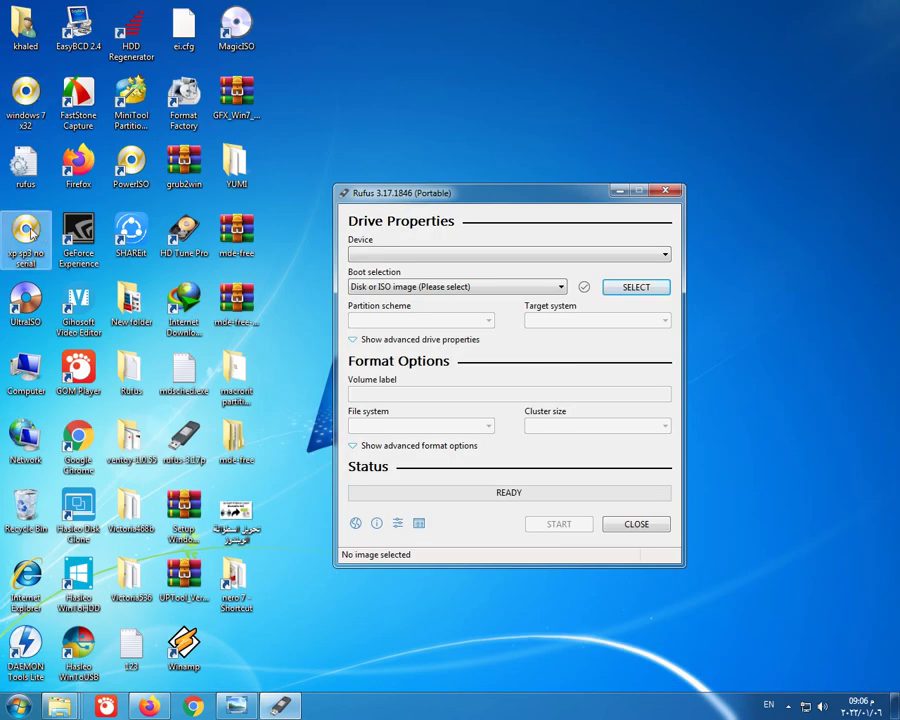
pyautogui.rightClick(28, 240)
pyautogui.click(100, 545)
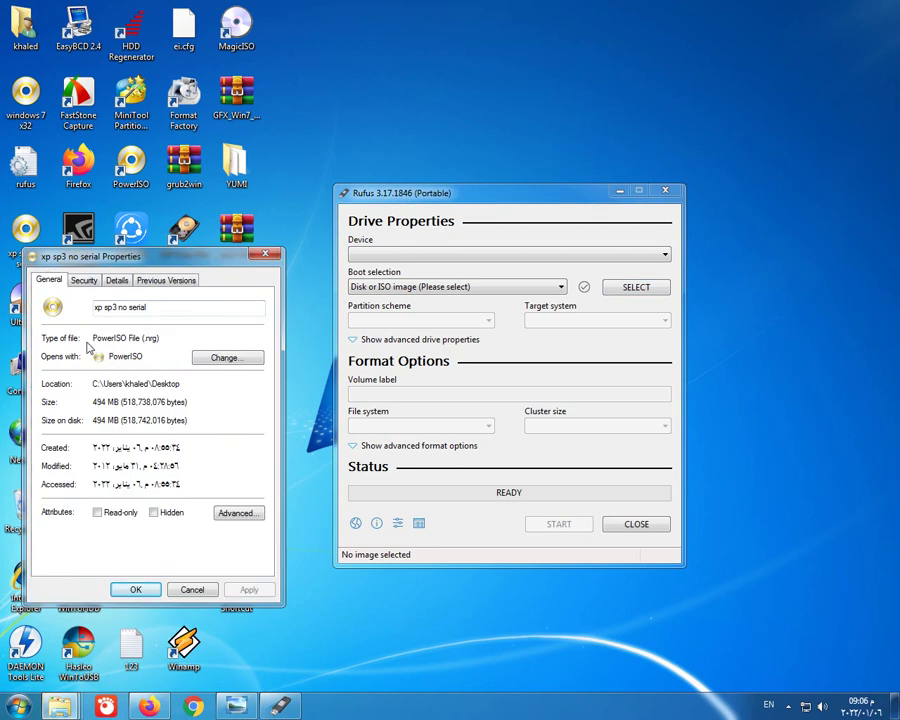
pyautogui.moveTo(110, 257); pyautogui.dragTo(142, 311)
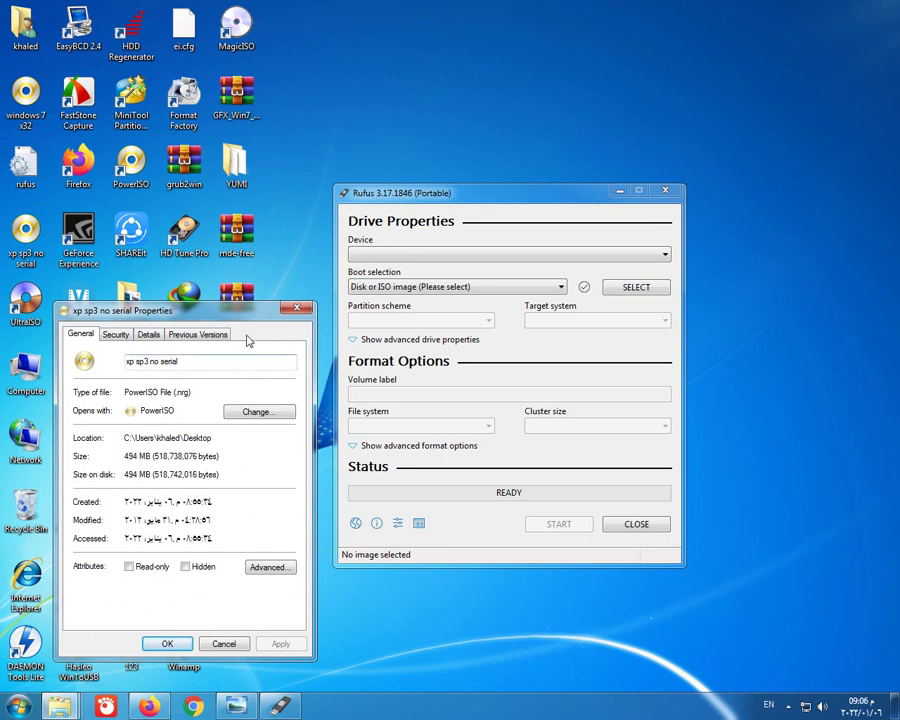
pyautogui.moveTo(225, 314); pyautogui.dragTo(227, 296)
pyautogui.click(298, 291)
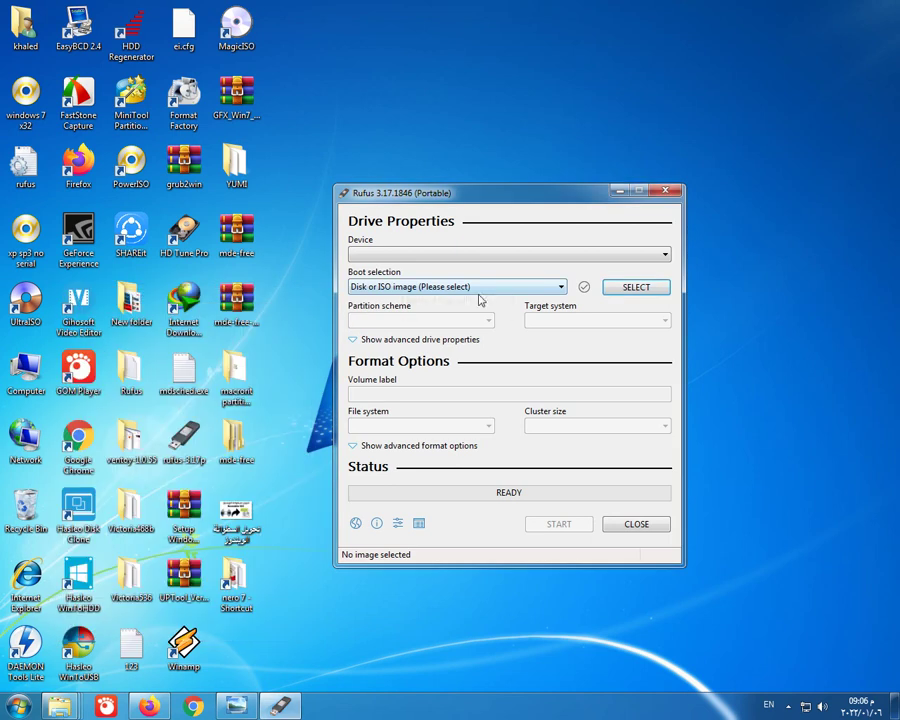
# Check which Desktop images Rufus offers with the ISO Image filter, cancel the selection, and minimize Rufus.
pyautogui.click(636, 287)
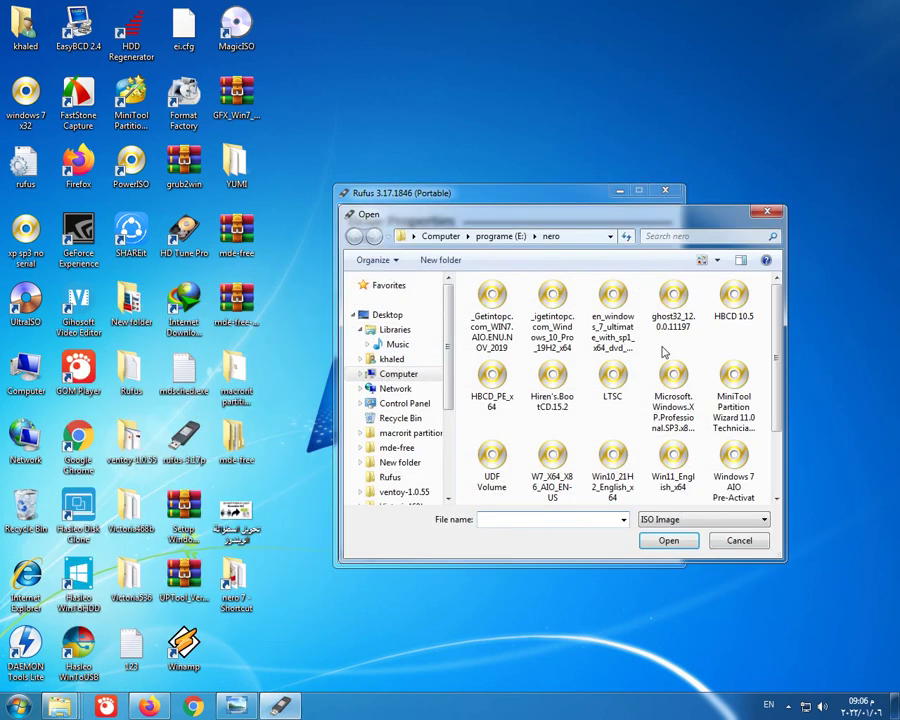
pyautogui.click(388, 315)
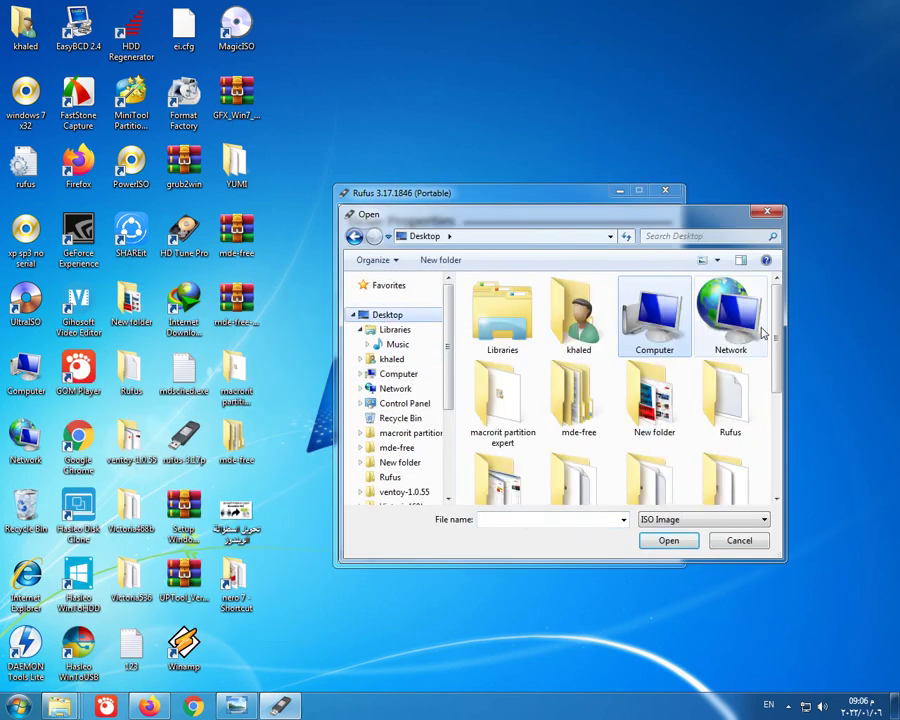
pyautogui.scroll(-5, 640, 340)
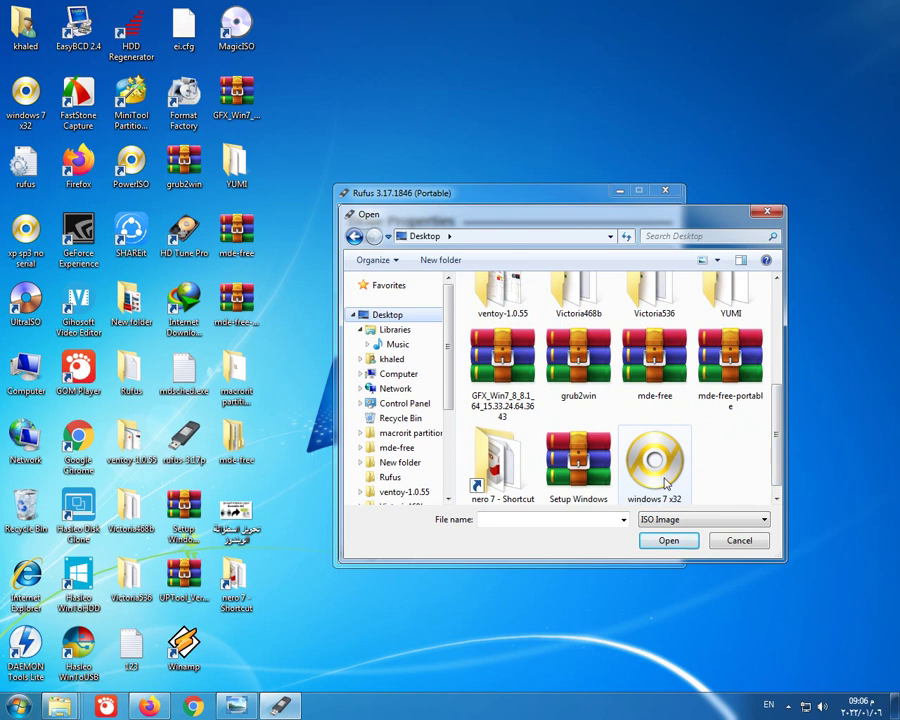
pyautogui.scroll(-1, 645, 495)
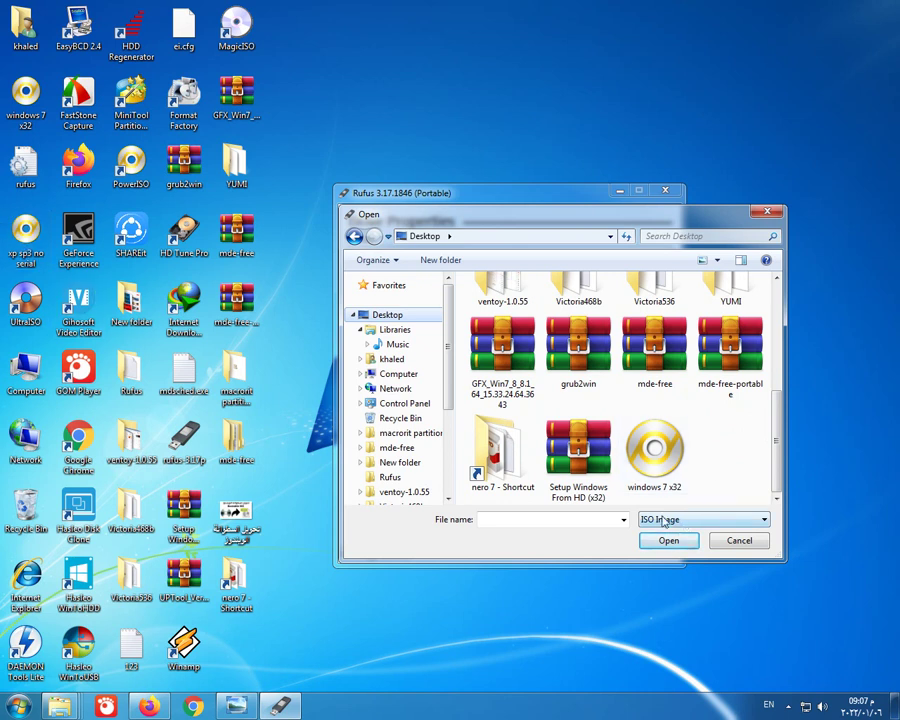
pyautogui.click(741, 542)
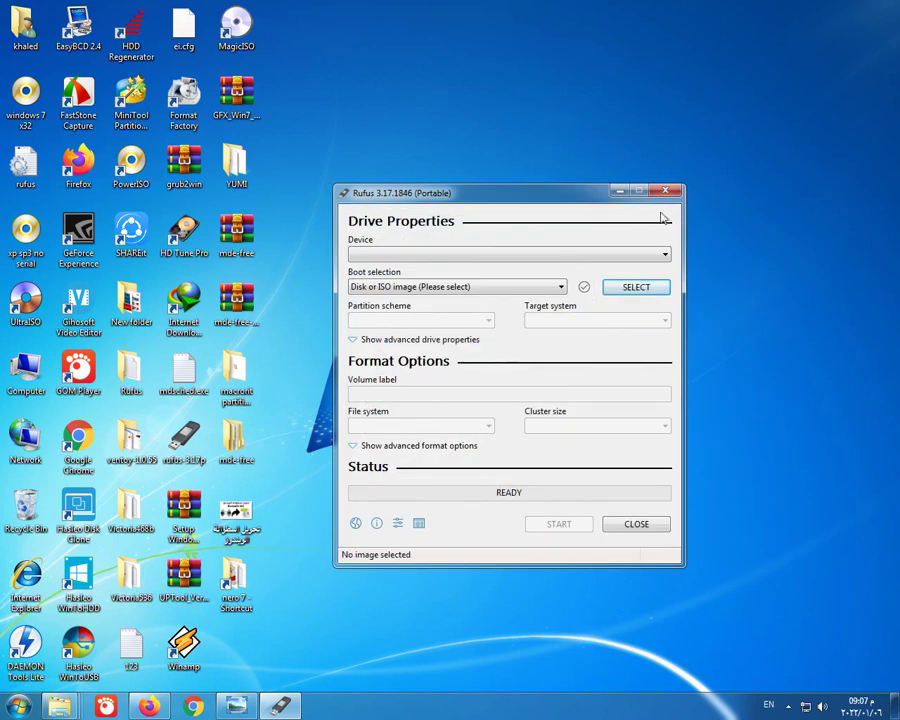
pyautogui.click(621, 192)
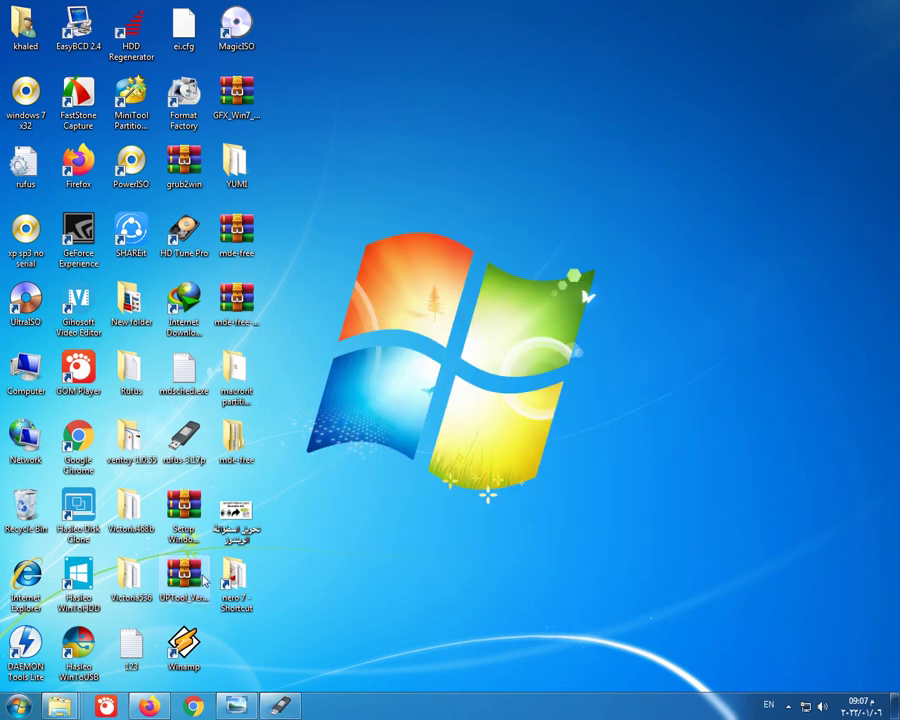
# Launch UltraISO as a trial and open its image format conversion dialog.
pyautogui.doubleClick(22, 305)
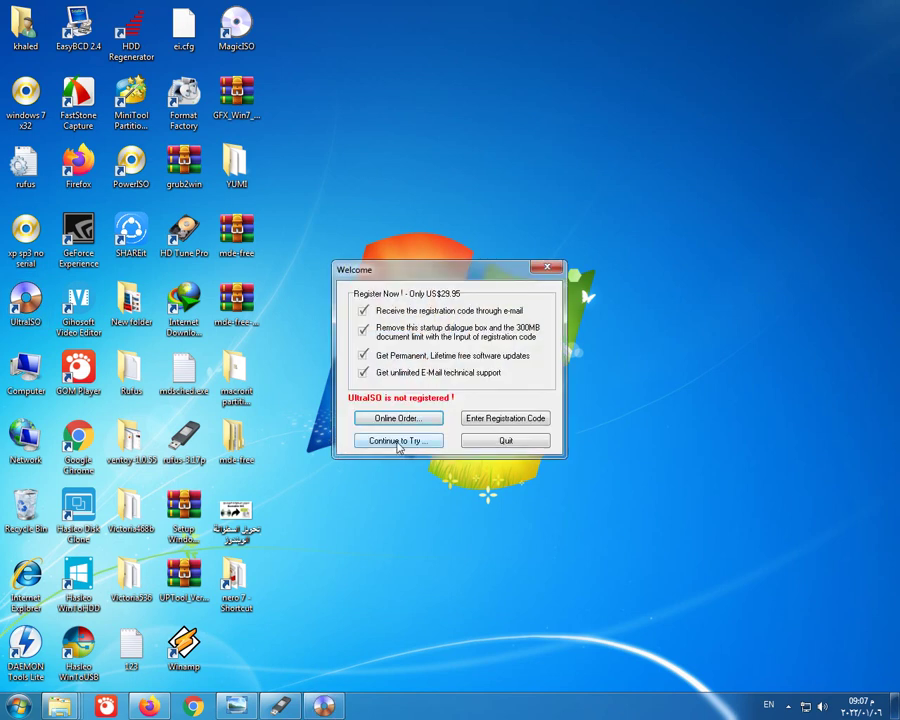
pyautogui.click(398, 441)
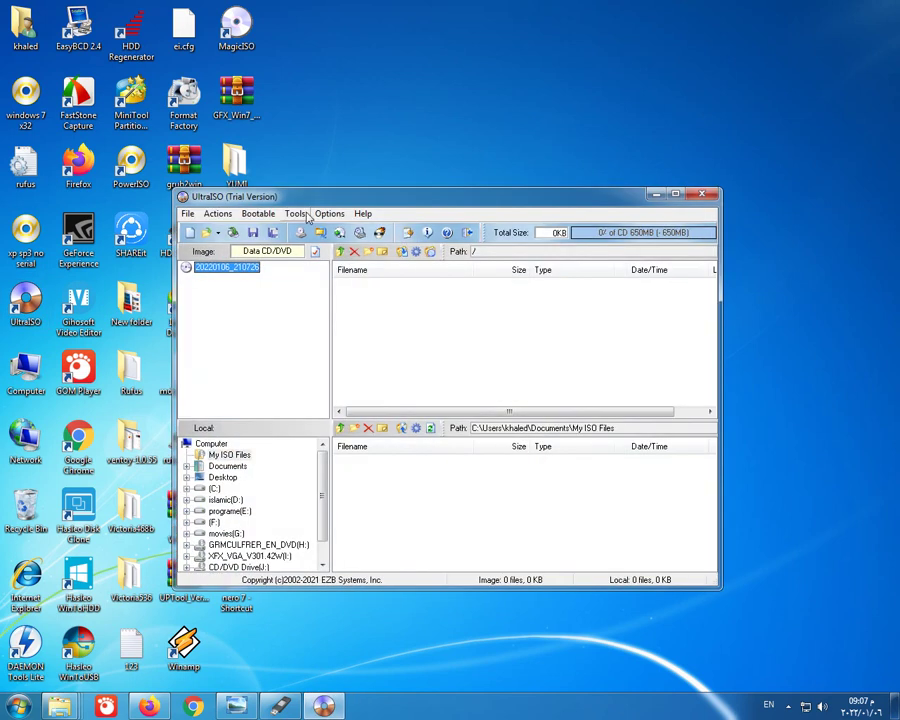
pyautogui.click(296, 214)
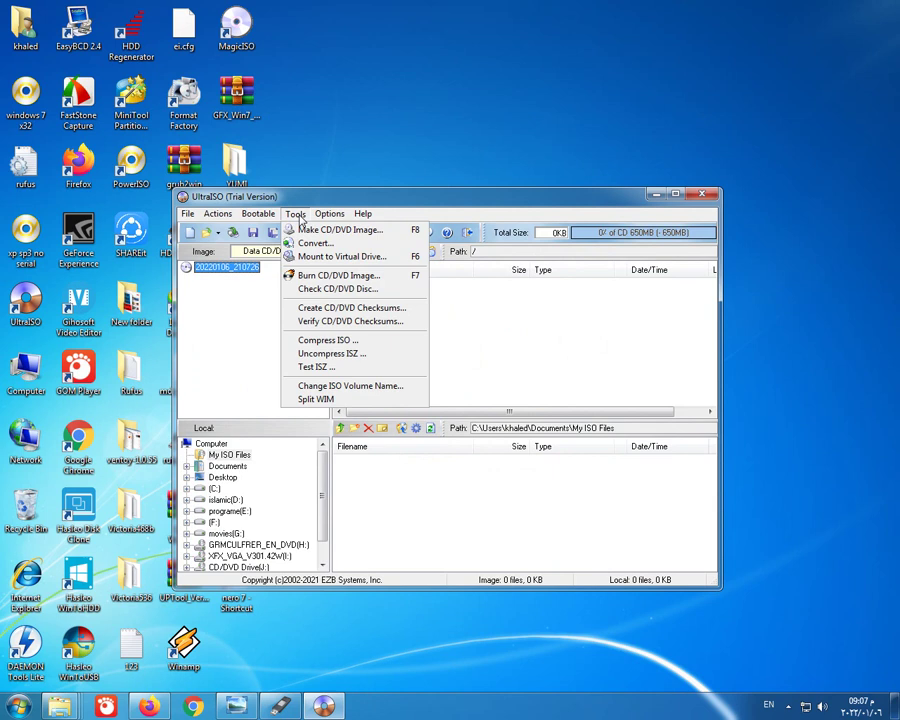
pyautogui.click(316, 243)
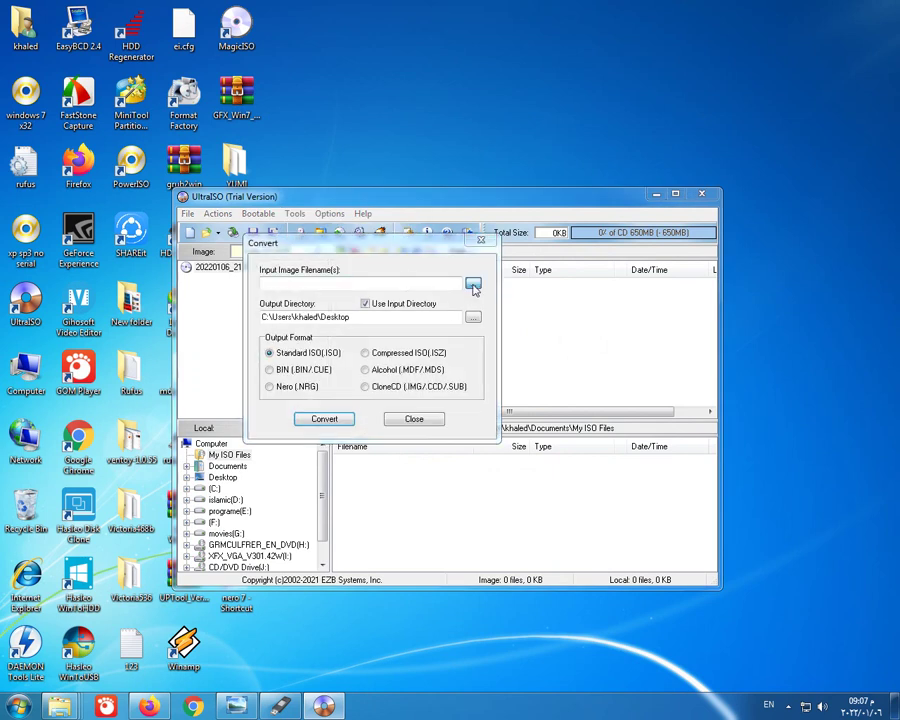
# Set "xp sp3 no serial" from the Desktop as the conversion's input image, checking its file type in its properties.
pyautogui.click(473, 286)
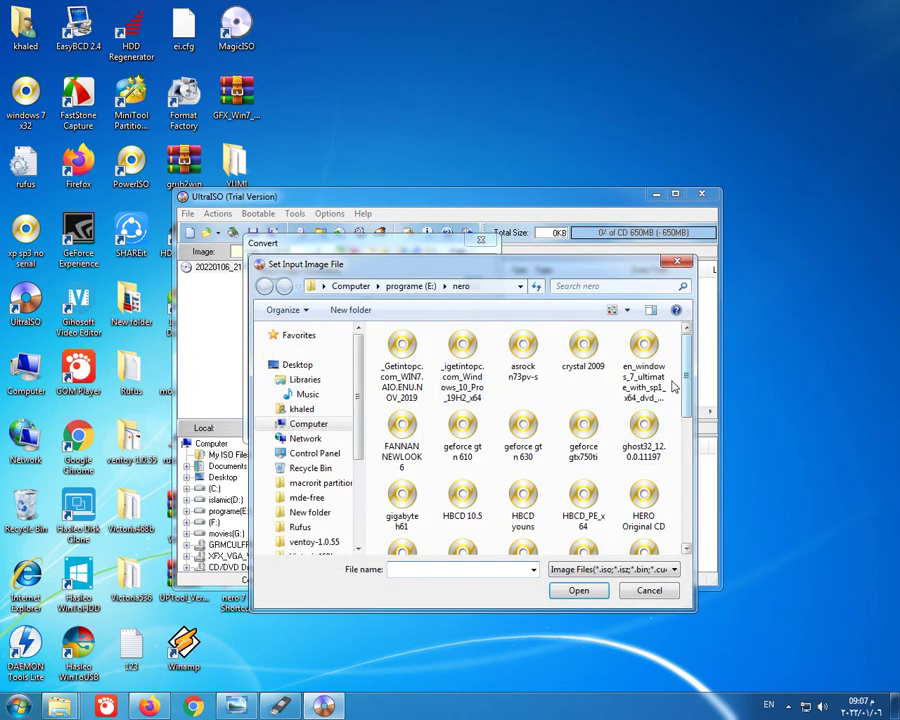
pyautogui.click(290, 365)
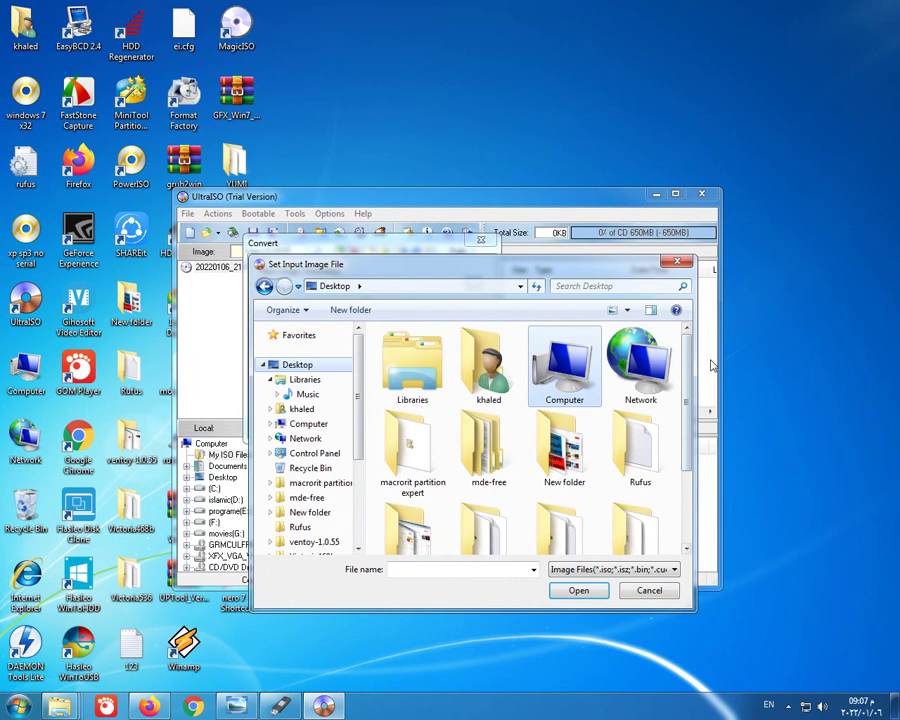
pyautogui.scroll(-5, 570, 525)
pyautogui.click(566, 515)
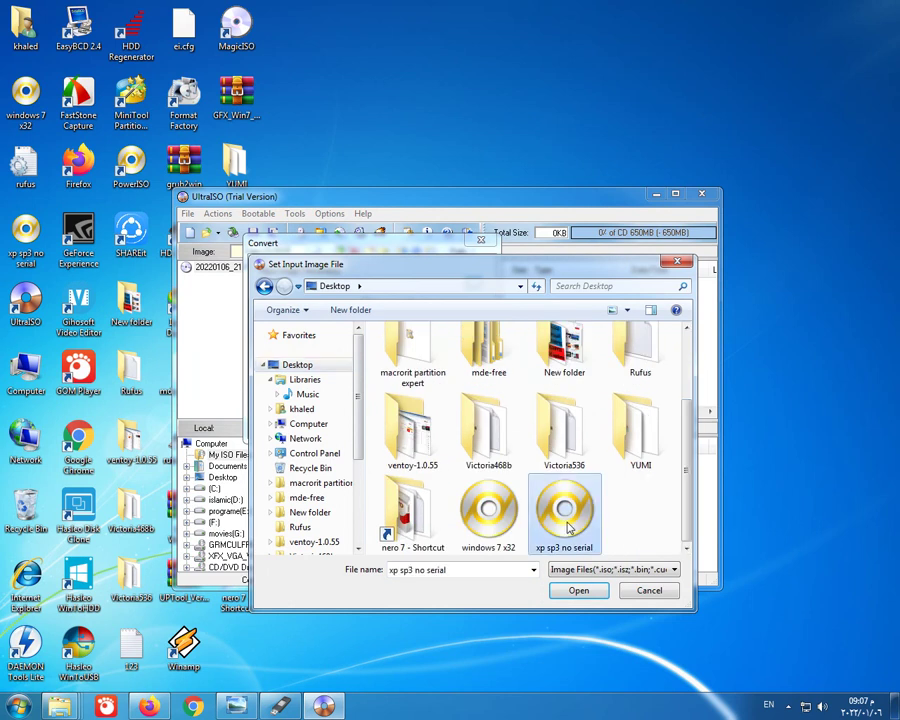
pyautogui.rightClick(566, 515)
pyautogui.click(600, 506)
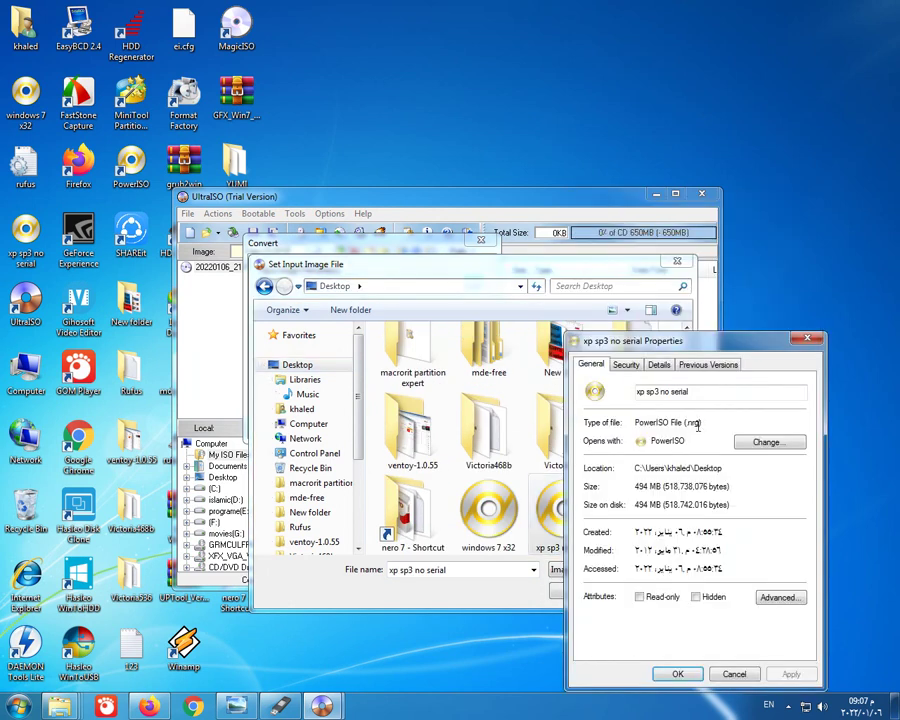
pyautogui.click(807, 339)
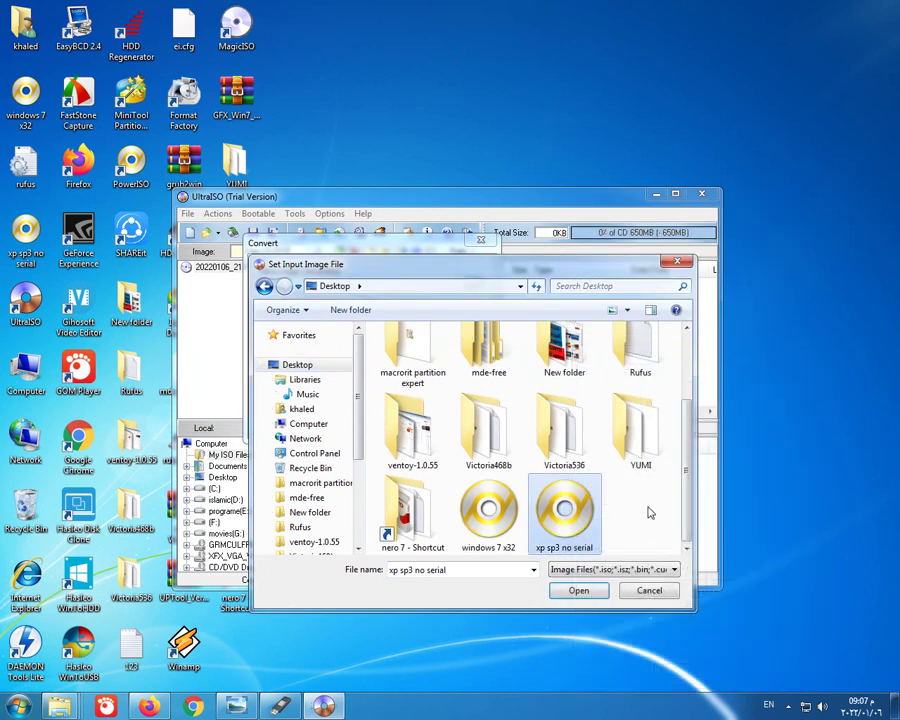
pyautogui.click(580, 591)
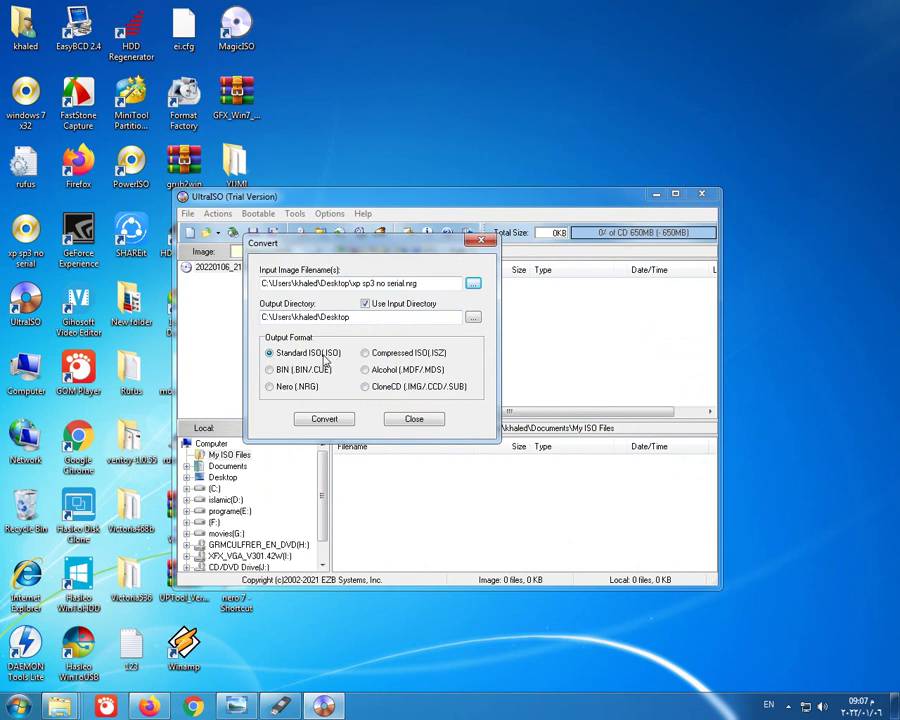
# Convert the image to Standard ISO format with the Desktop as output directory, and close UltraISO.
pyautogui.click(473, 317)
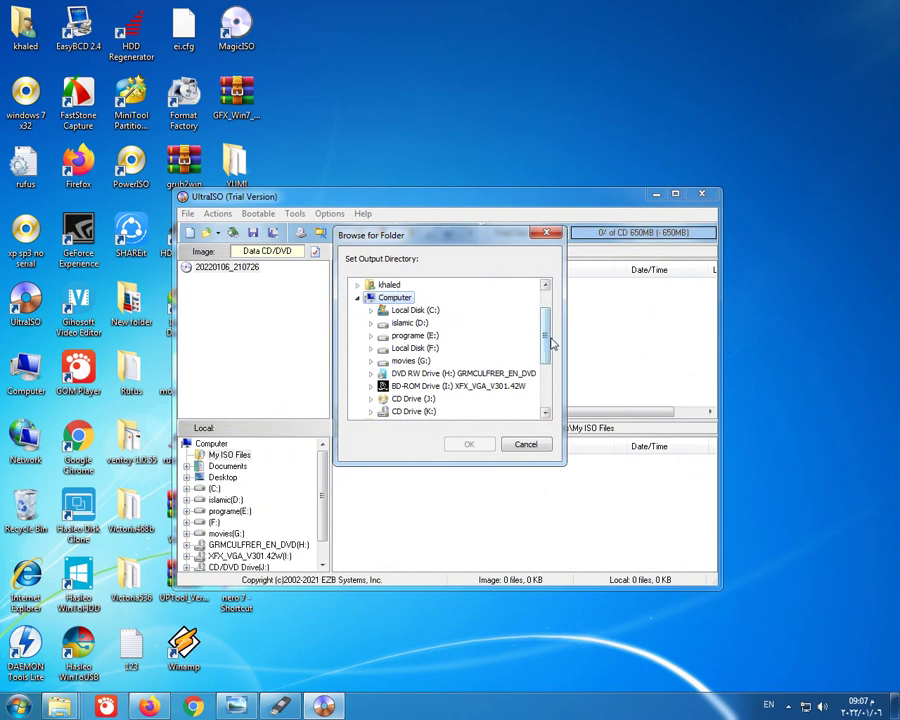
pyautogui.moveTo(549, 335); pyautogui.dragTo(545, 292)
pyautogui.click(375, 285)
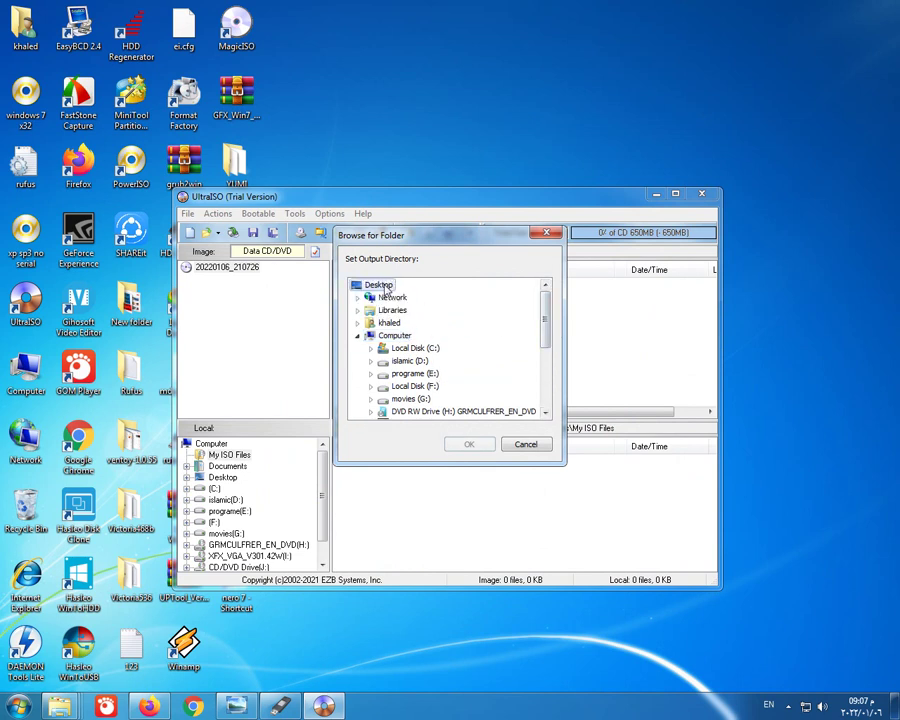
pyautogui.click(475, 446)
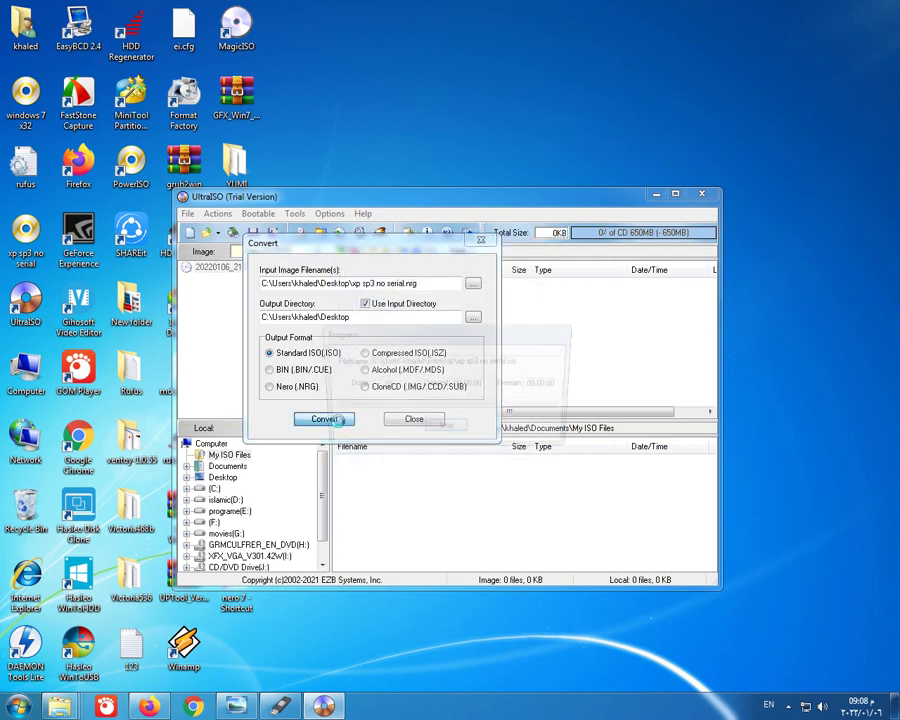
pyautogui.click(330, 420)
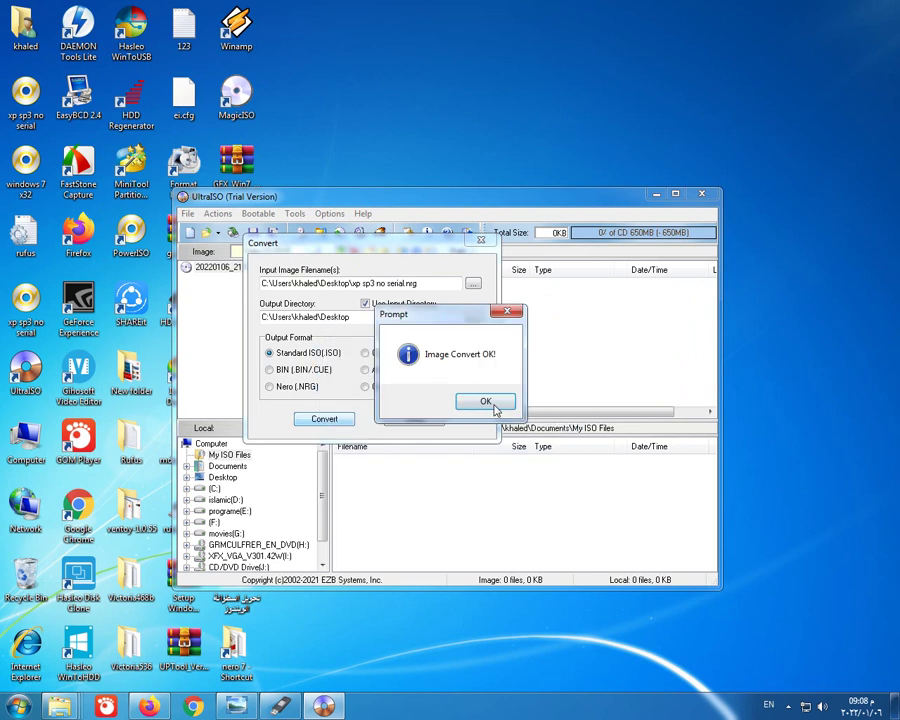
pyautogui.click(474, 401)
pyautogui.click(414, 419)
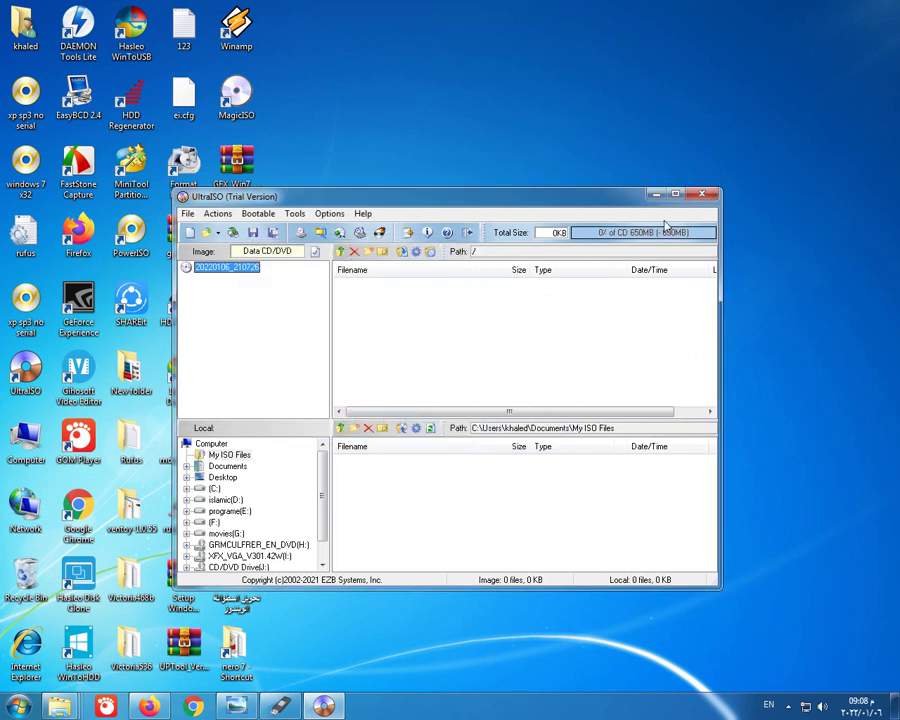
pyautogui.hotkey('alt', 'F4')
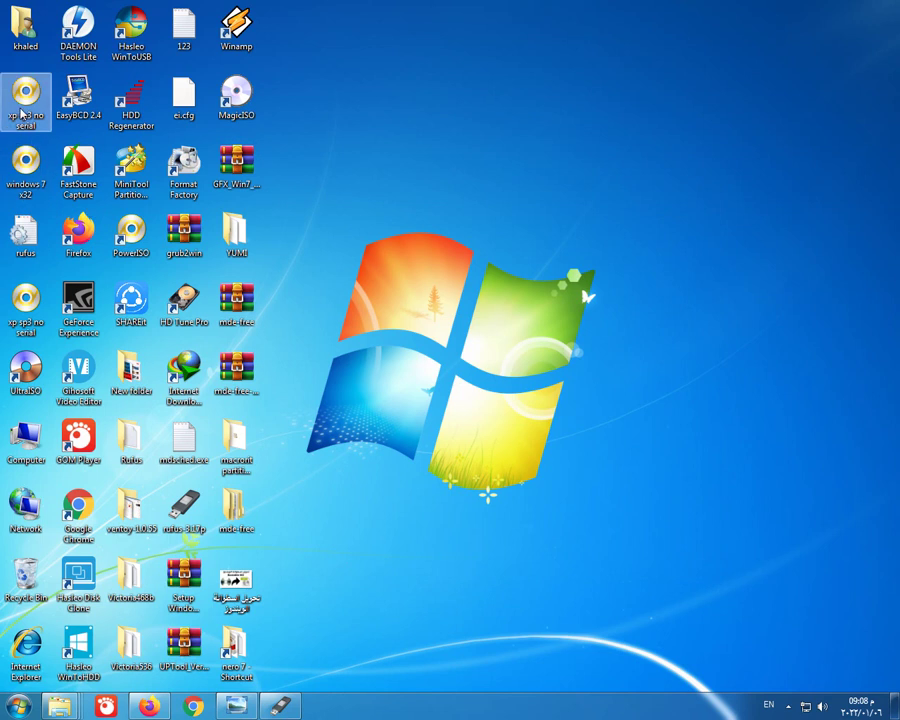
# Compare the file types of the original and converted "xp sp3 no serial" images in their properties.
pyautogui.rightClick(20, 315)
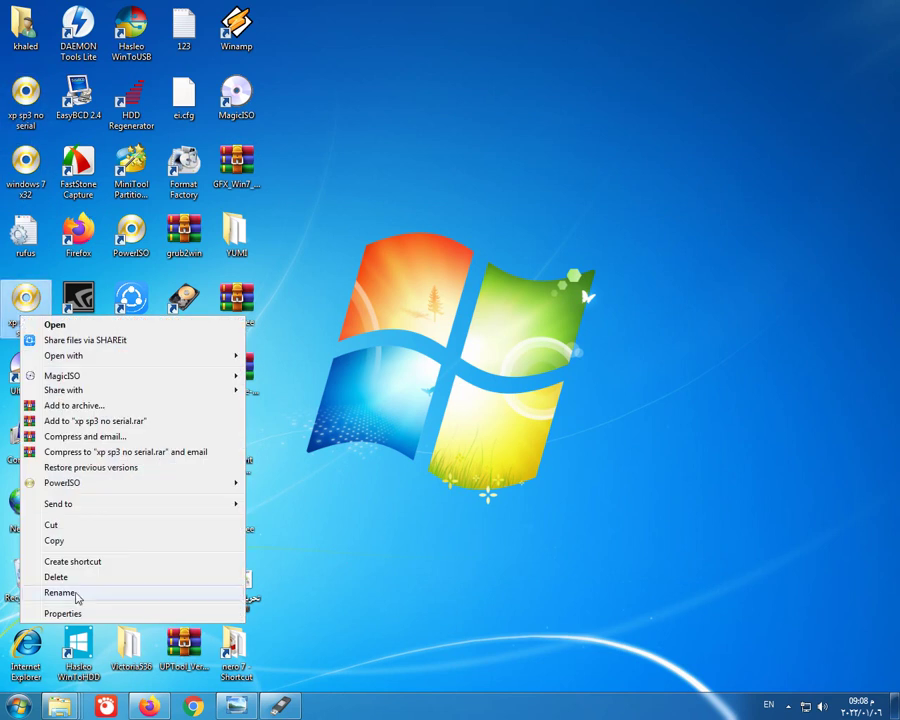
pyautogui.click(66, 613)
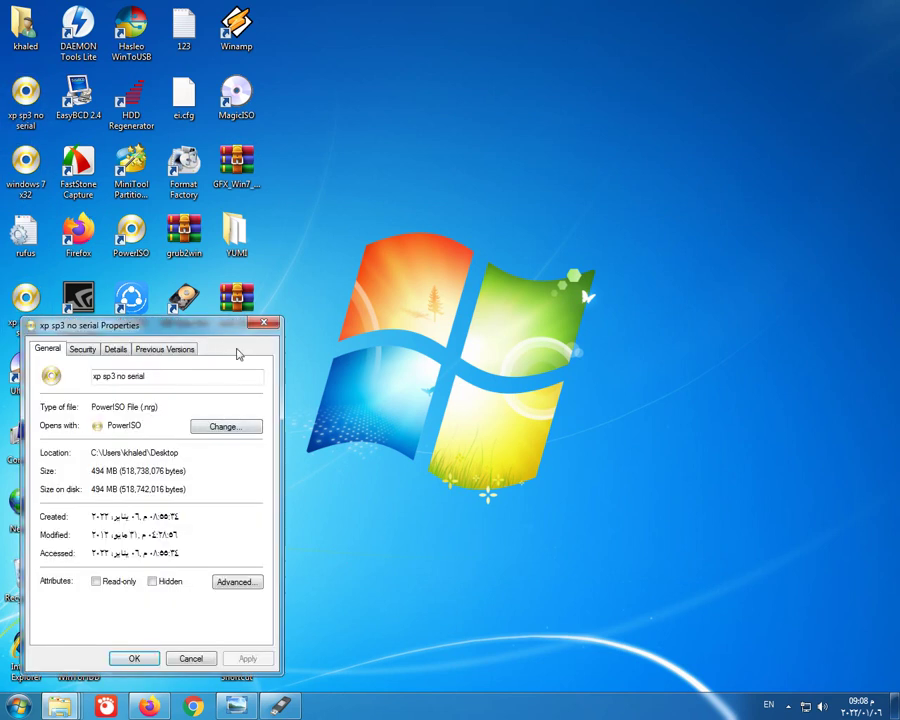
pyautogui.press('Escape')
pyautogui.rightClick(29, 111)
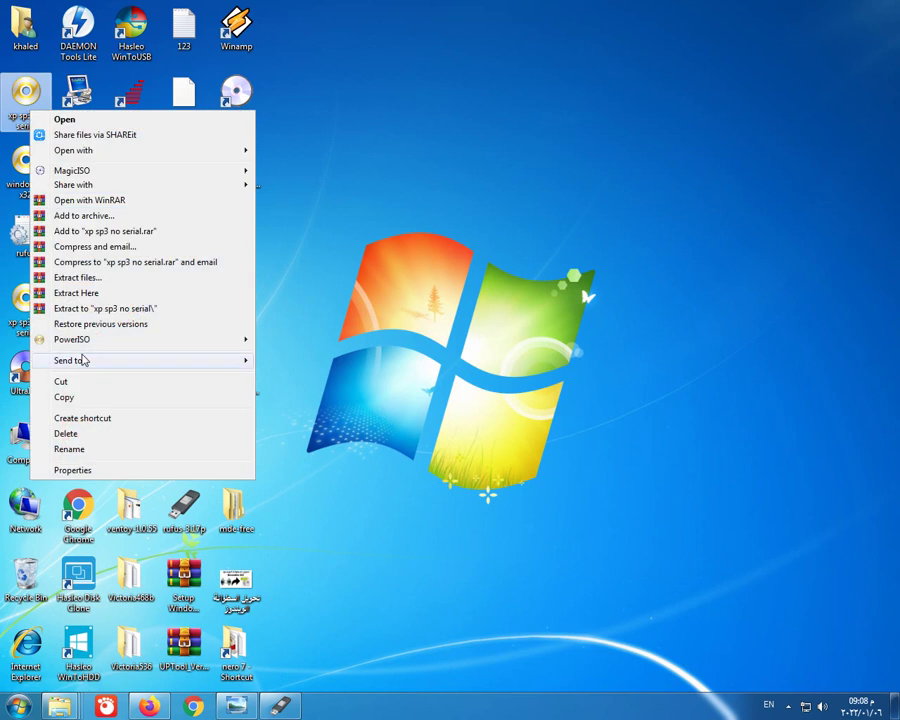
pyautogui.click(96, 468)
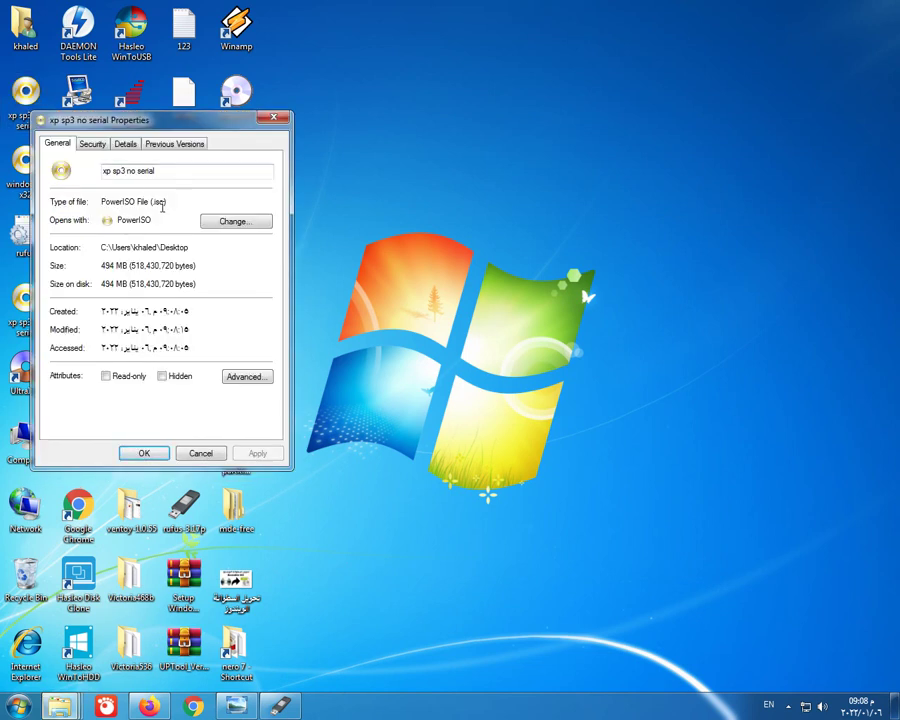
pyautogui.press('Escape')
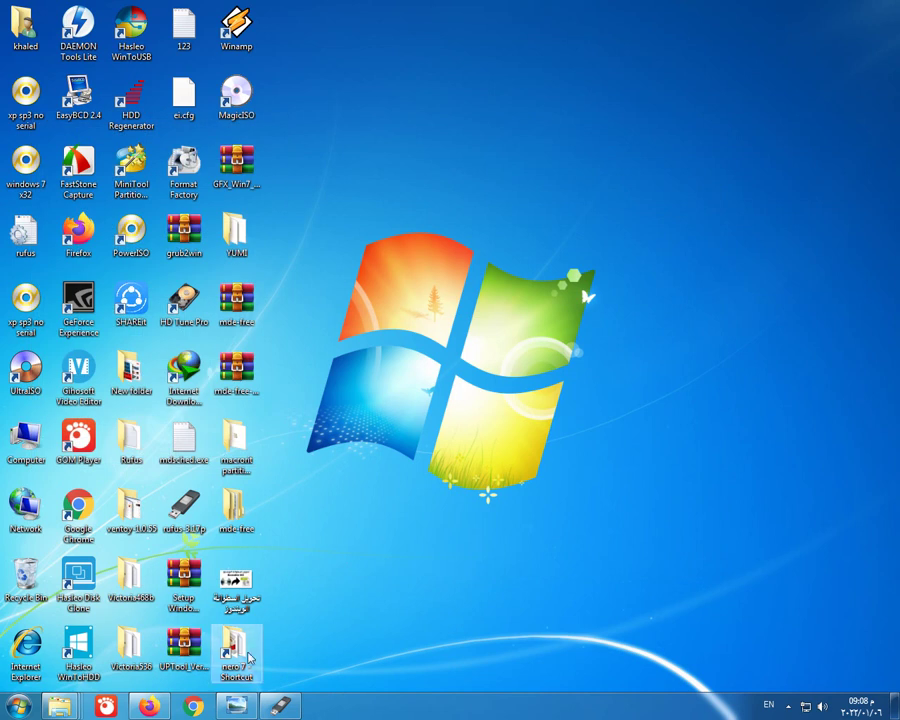
# Switch to Rufus, check the file type of the Desktop's "xp sp3 no serial" image in its boot image selection, and cancel the selection.
pyautogui.click(284, 708)
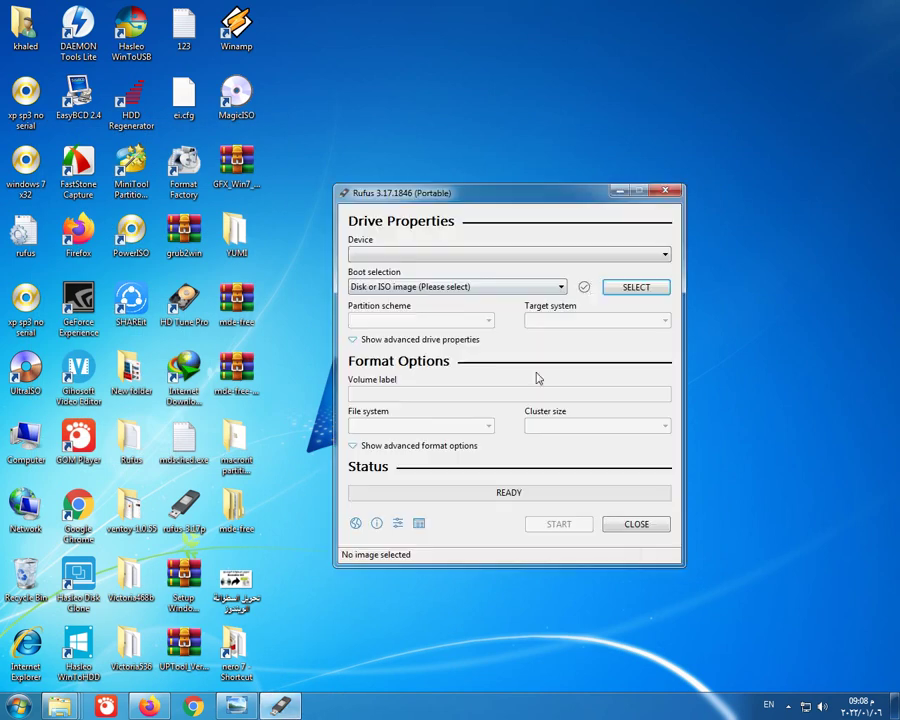
pyautogui.click(630, 289)
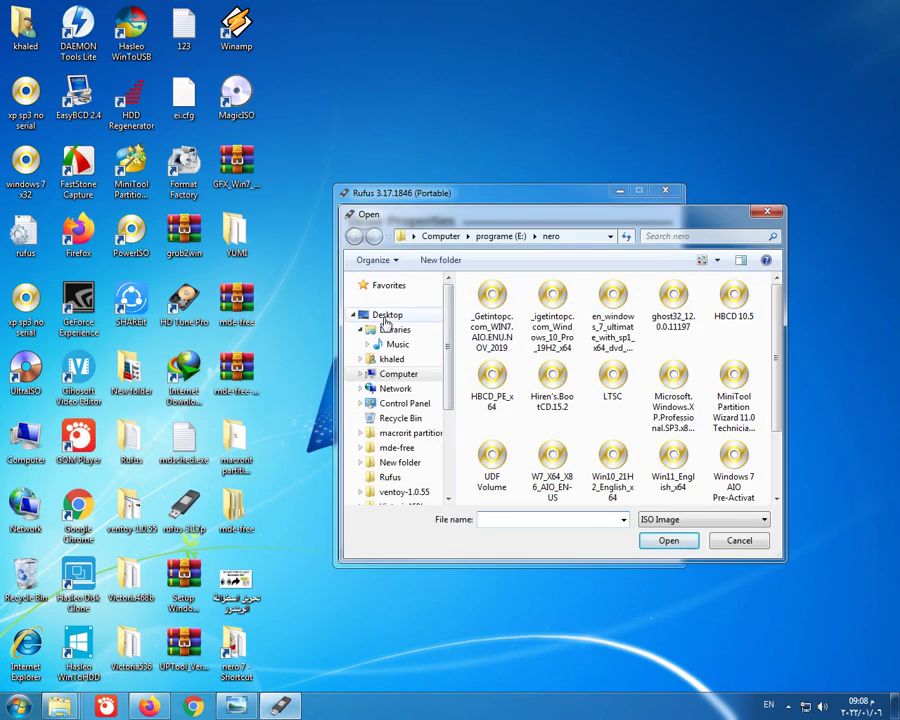
pyautogui.click(385, 316)
pyautogui.scroll(-10, 770, 345)
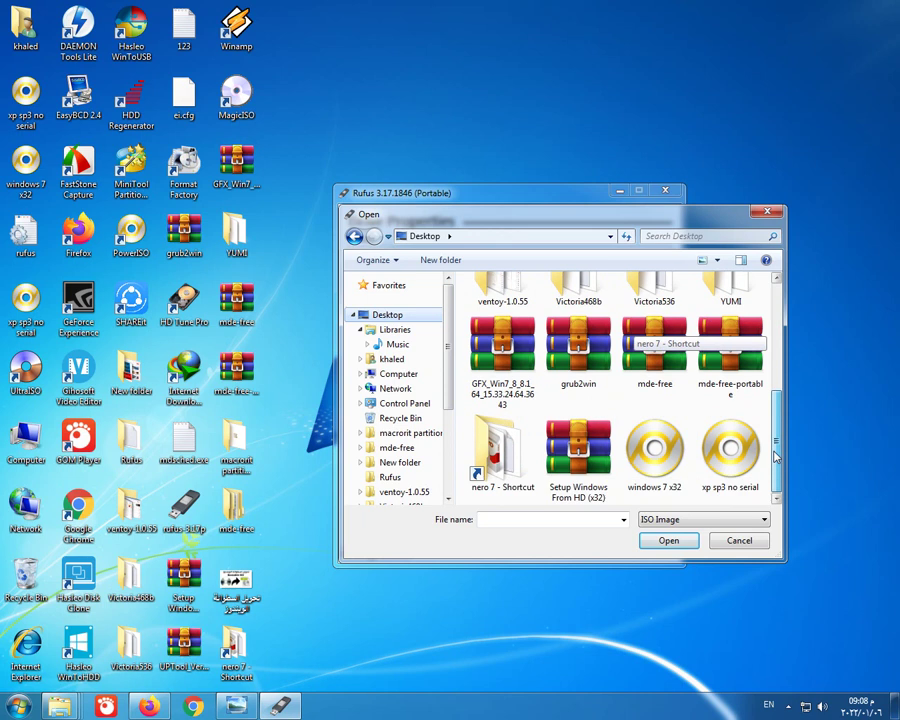
pyautogui.click(729, 460)
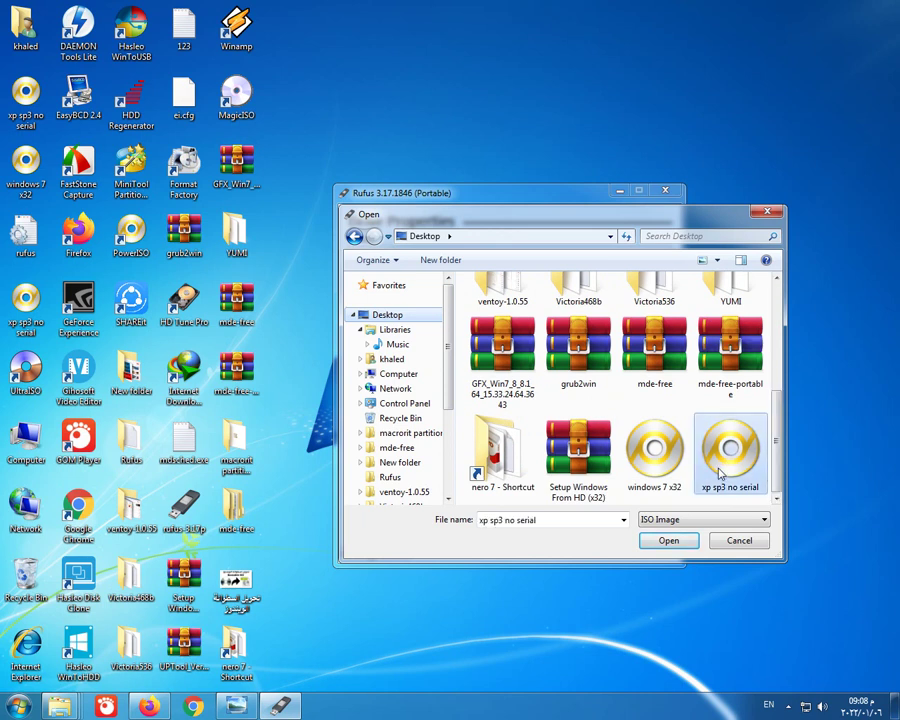
pyautogui.rightClick(722, 474)
pyautogui.click(694, 678)
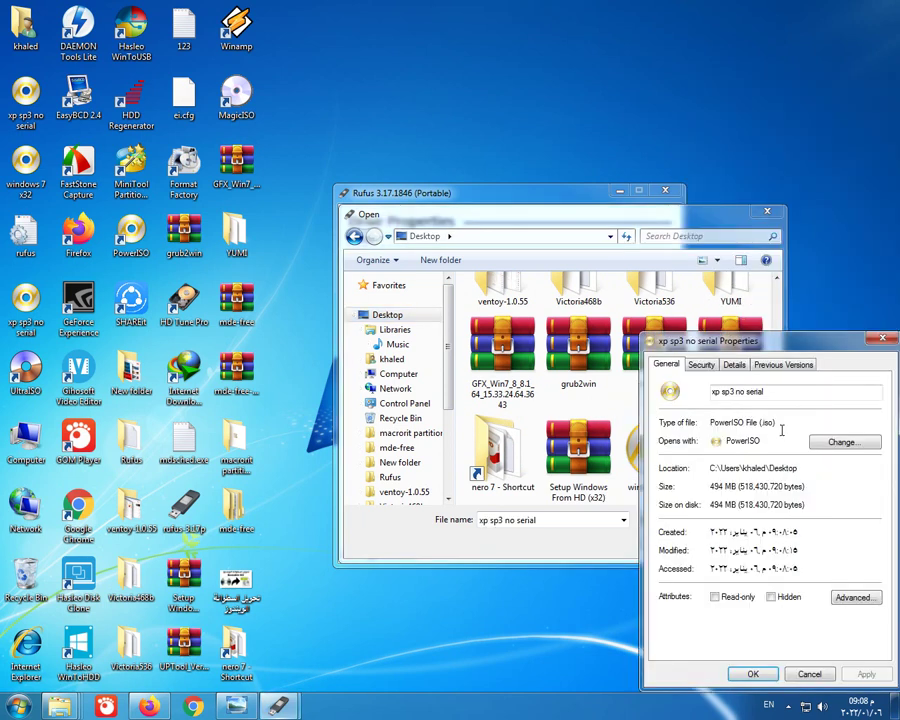
pyautogui.click(882, 339)
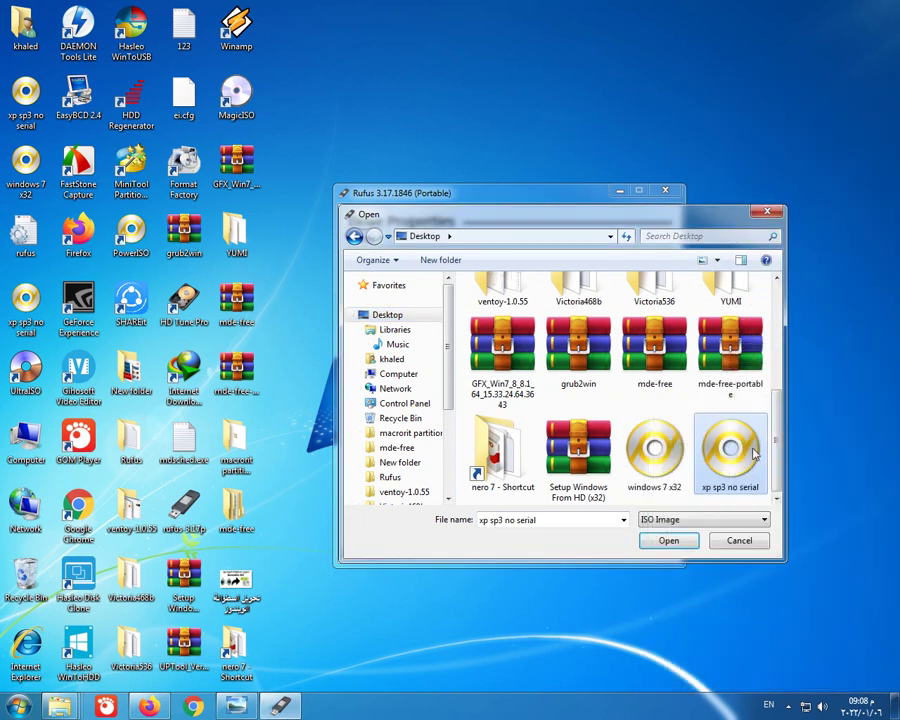
pyautogui.click(767, 212)
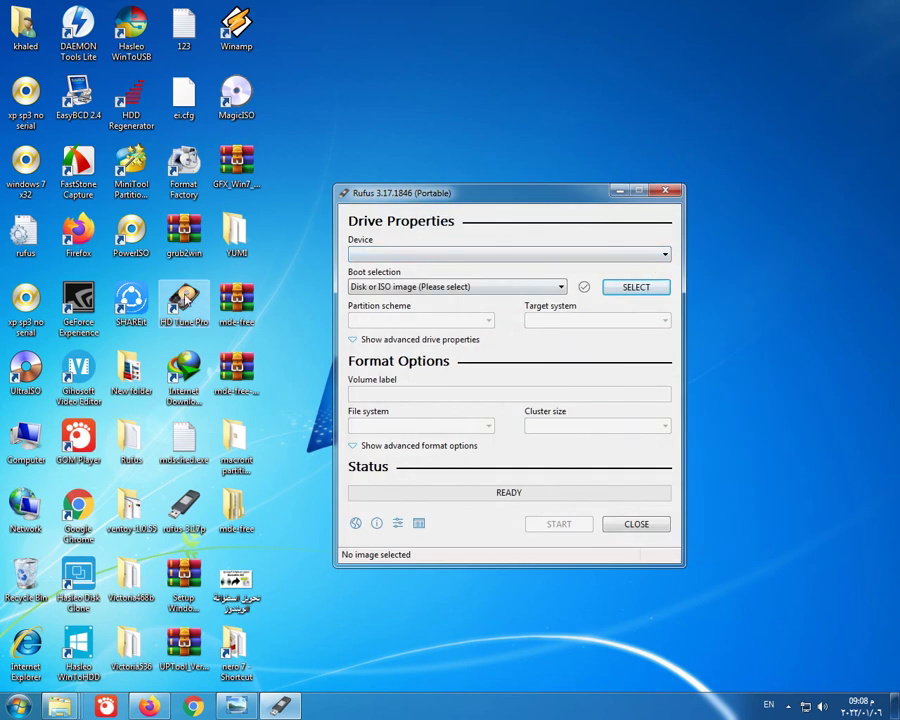